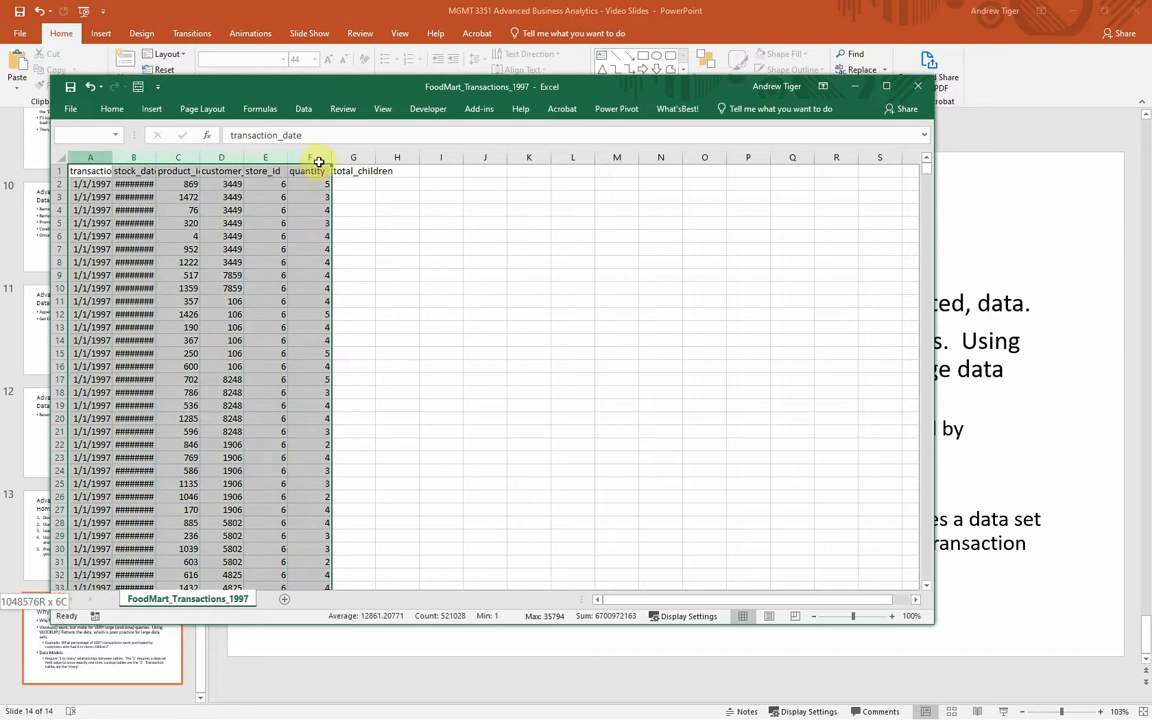
Step: Autofit the widths of columns A through F in the FoodMart_Transactions_1997 sheet
double_click(330, 157)
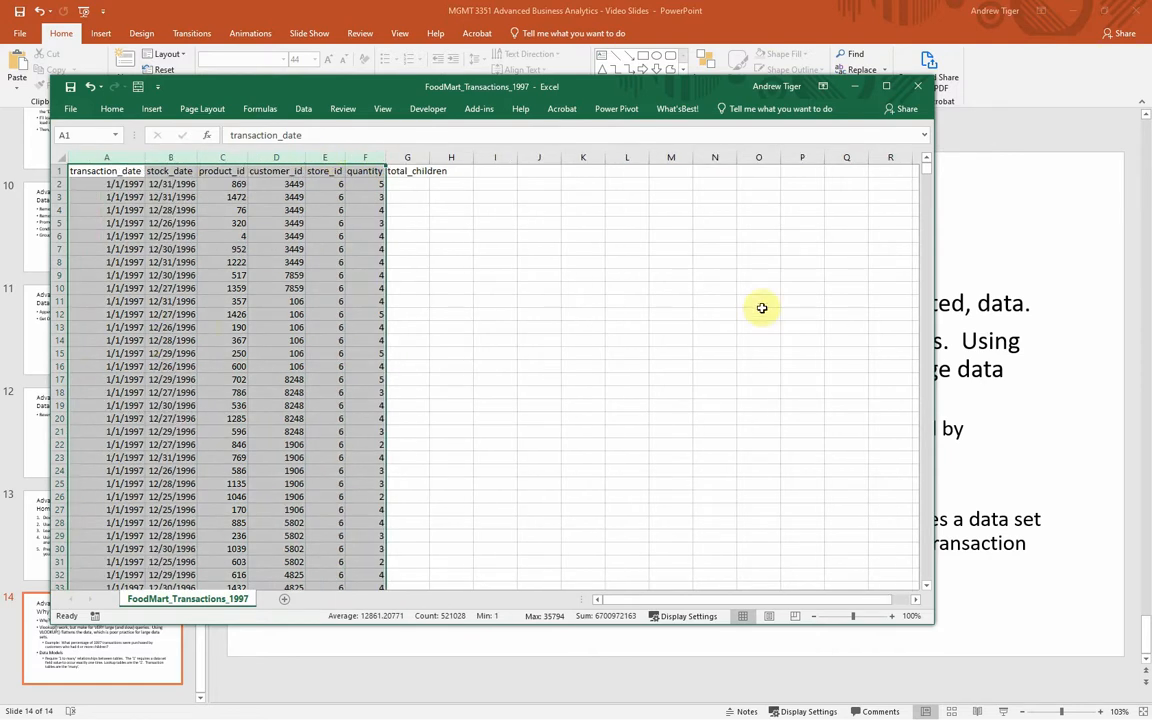
click(117, 338)
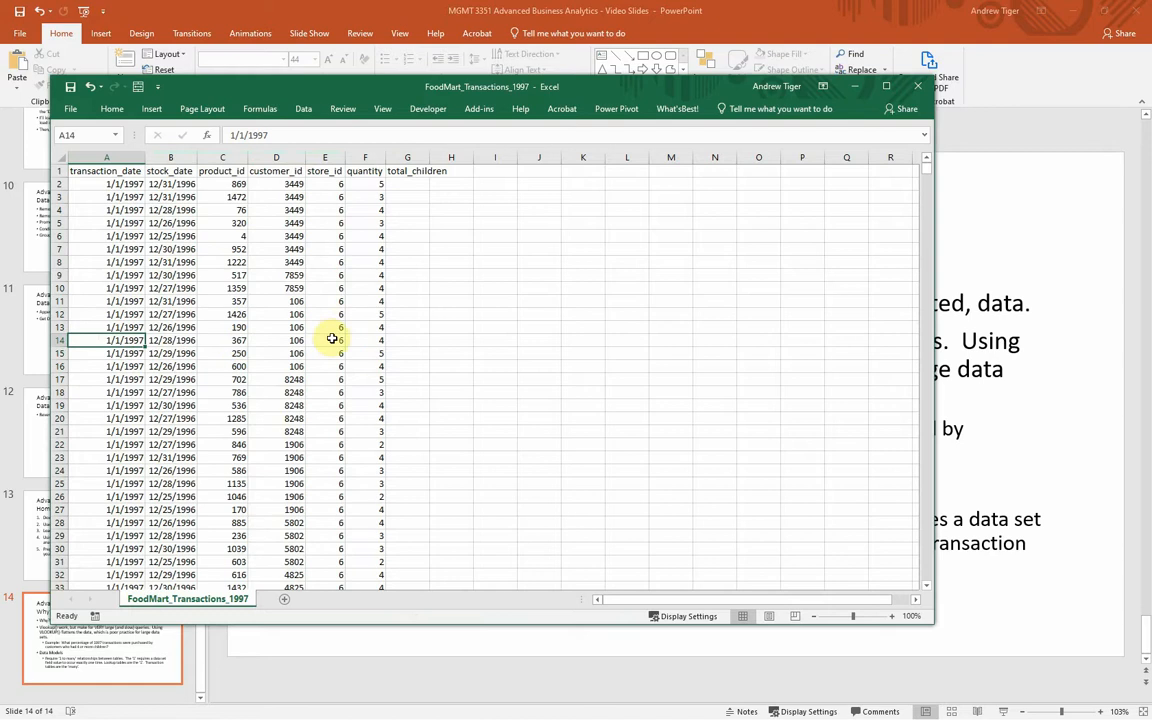
Step: Examine the quantity, product_id, customer_id and store_id fields of the first transaction row
click(354, 183)
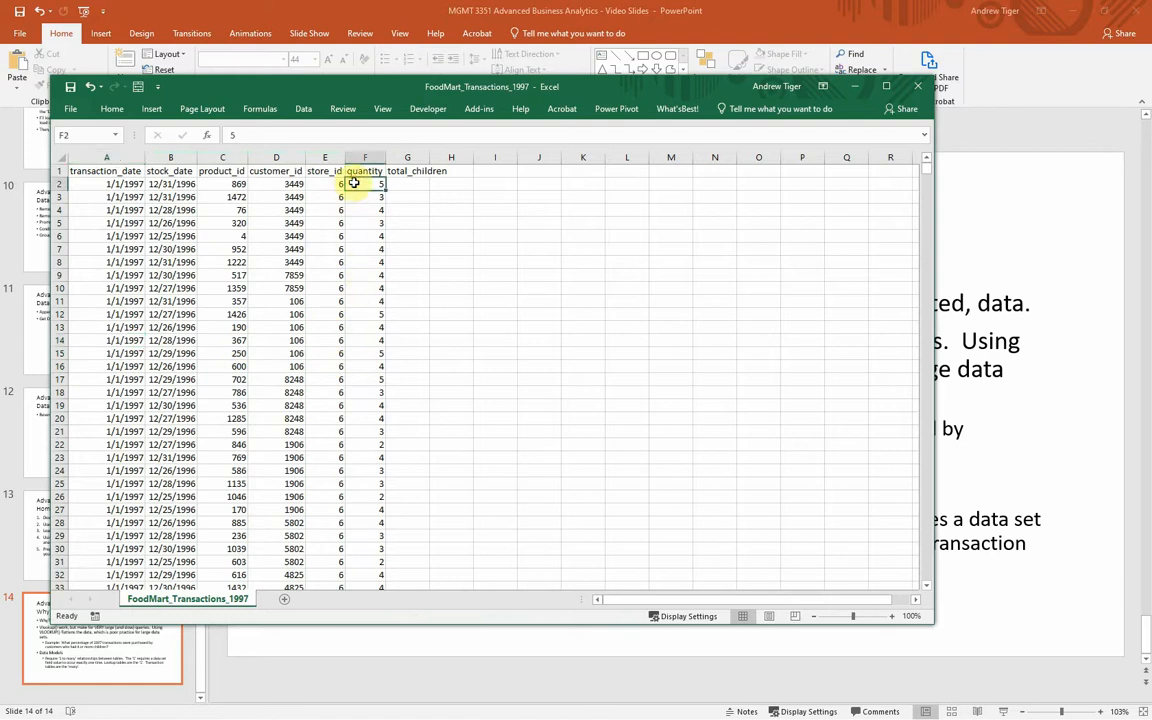
click(211, 183)
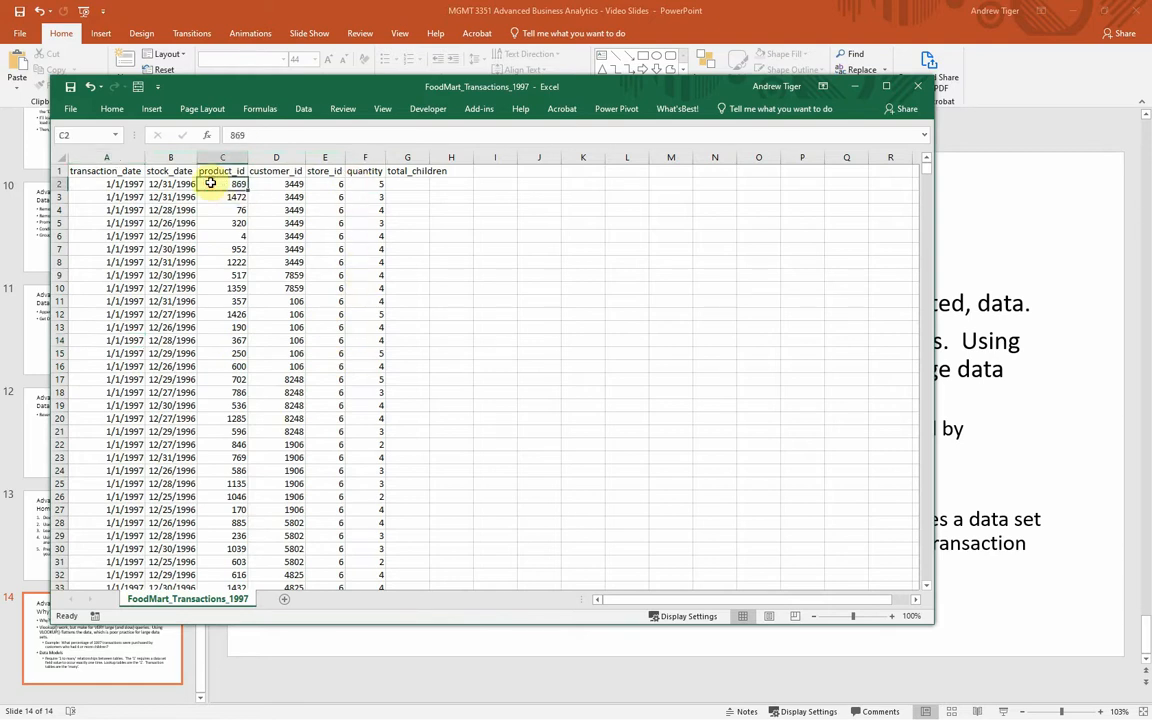
click(278, 183)
click(213, 183)
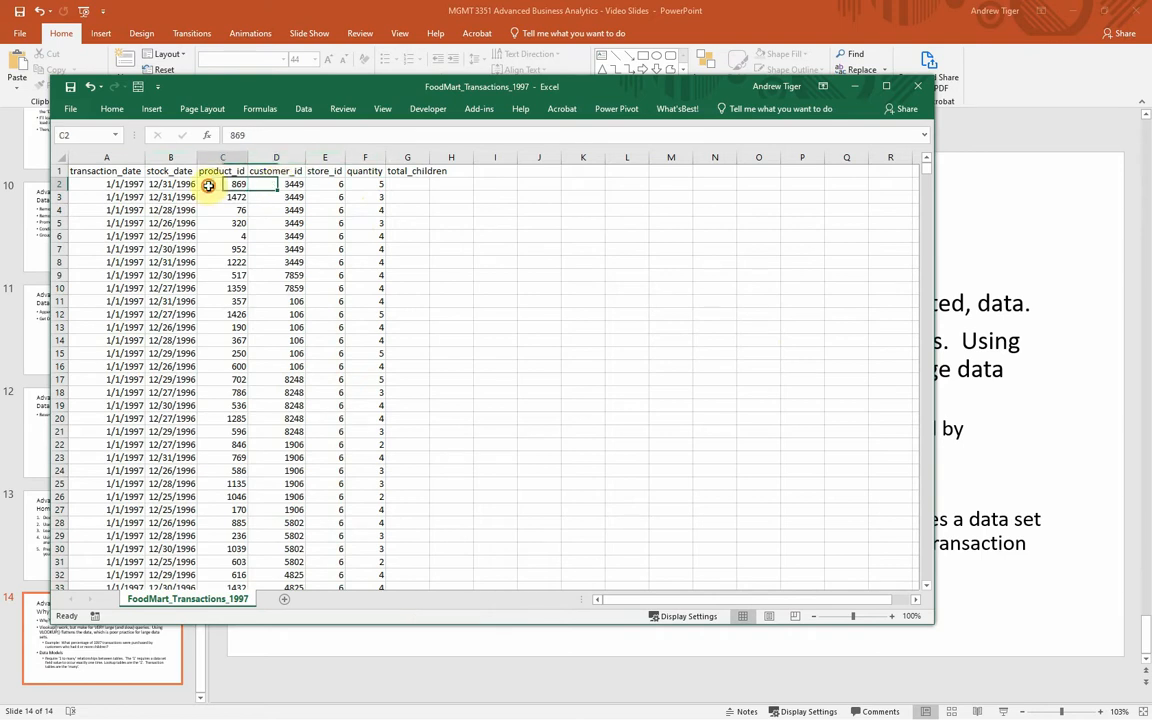
click(325, 183)
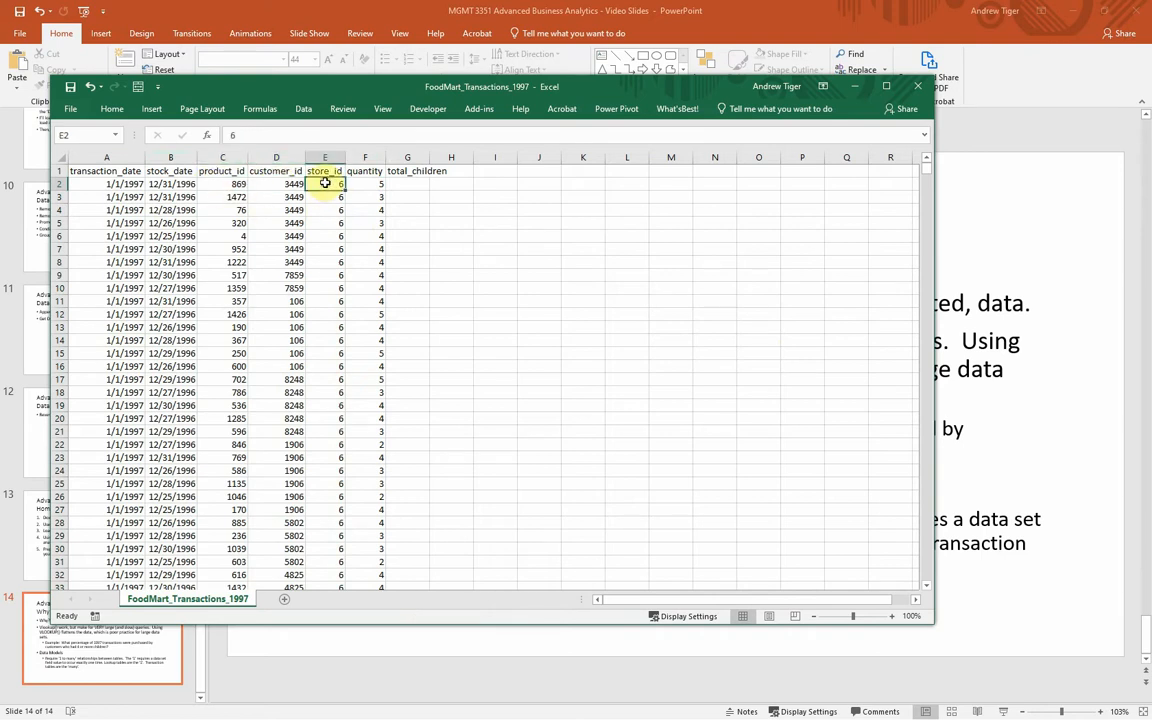
drag(220, 184, 316, 184)
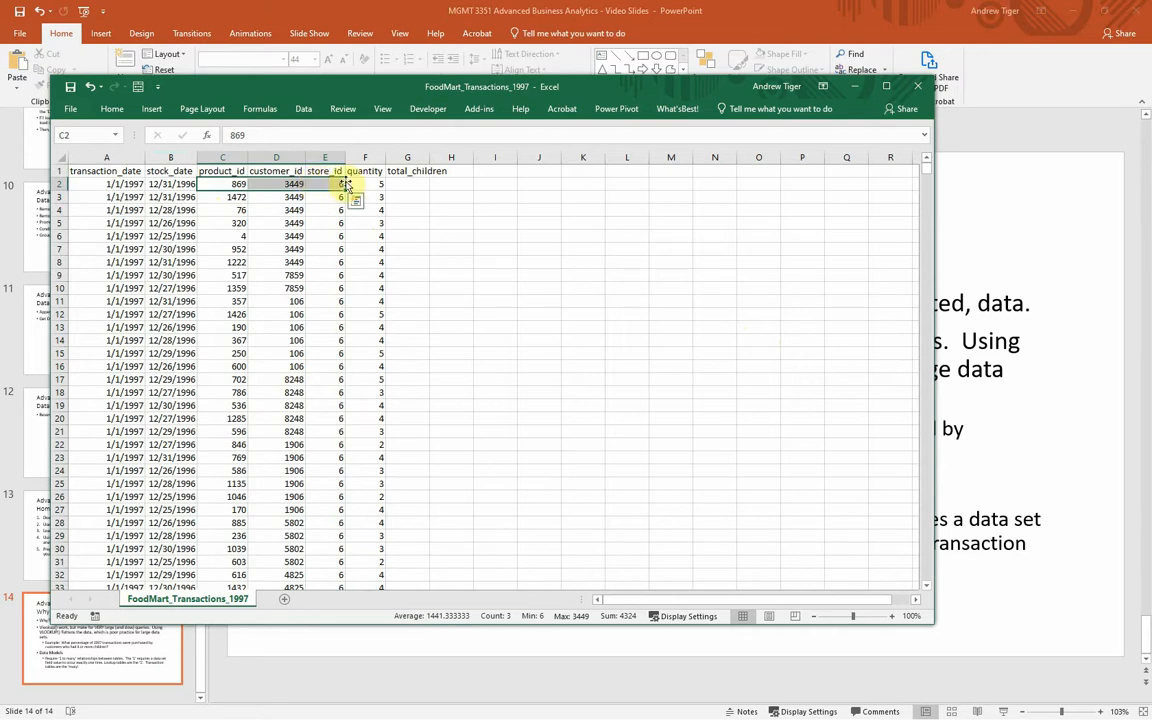
Step: Jump to the last row of the transaction data and return to the top of the sheet
click(121, 223)
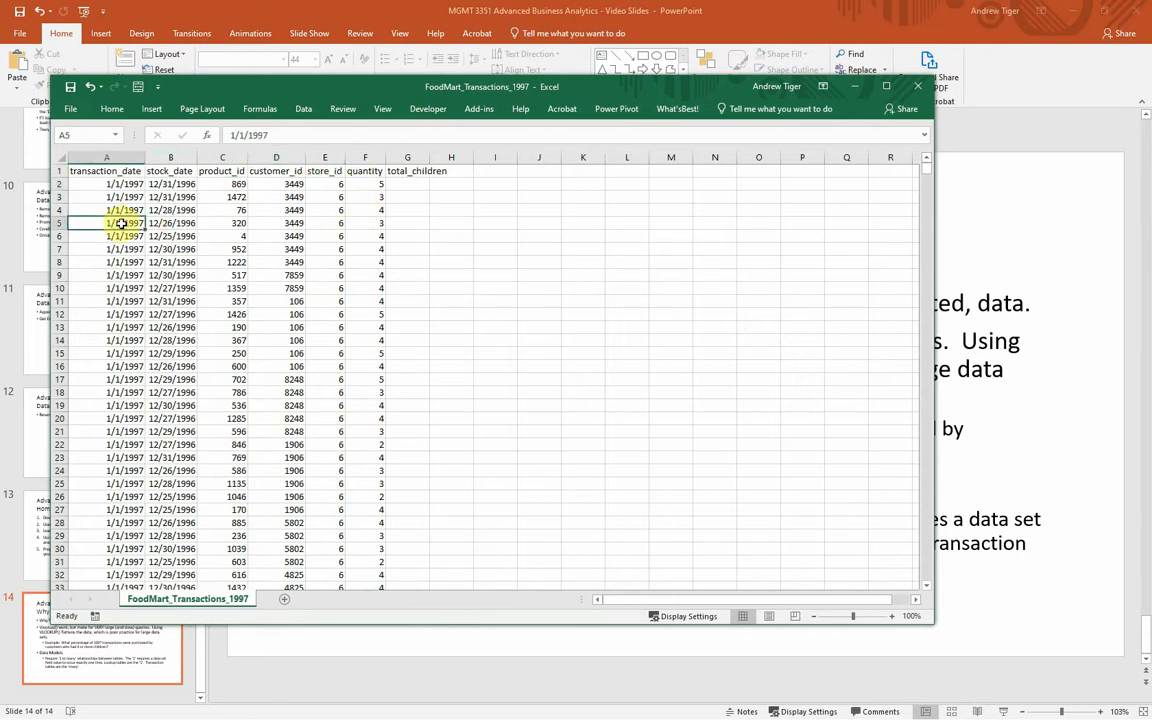
key(ctrl+Down)
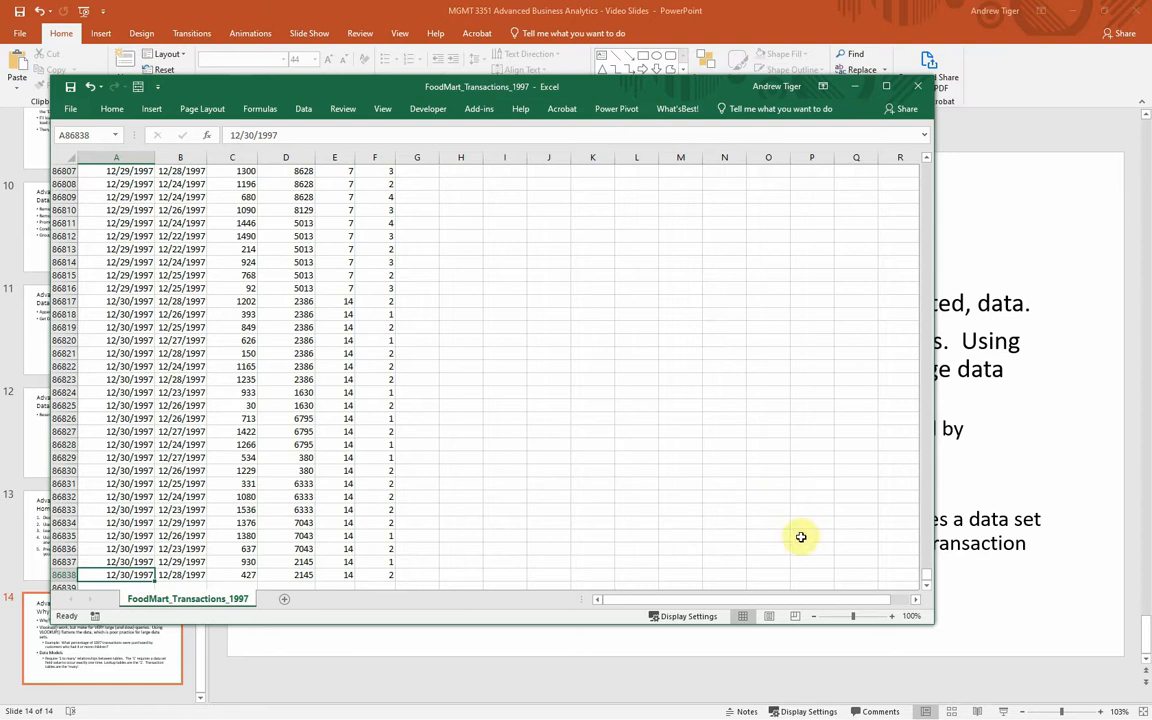
drag(927, 577, 930, 165)
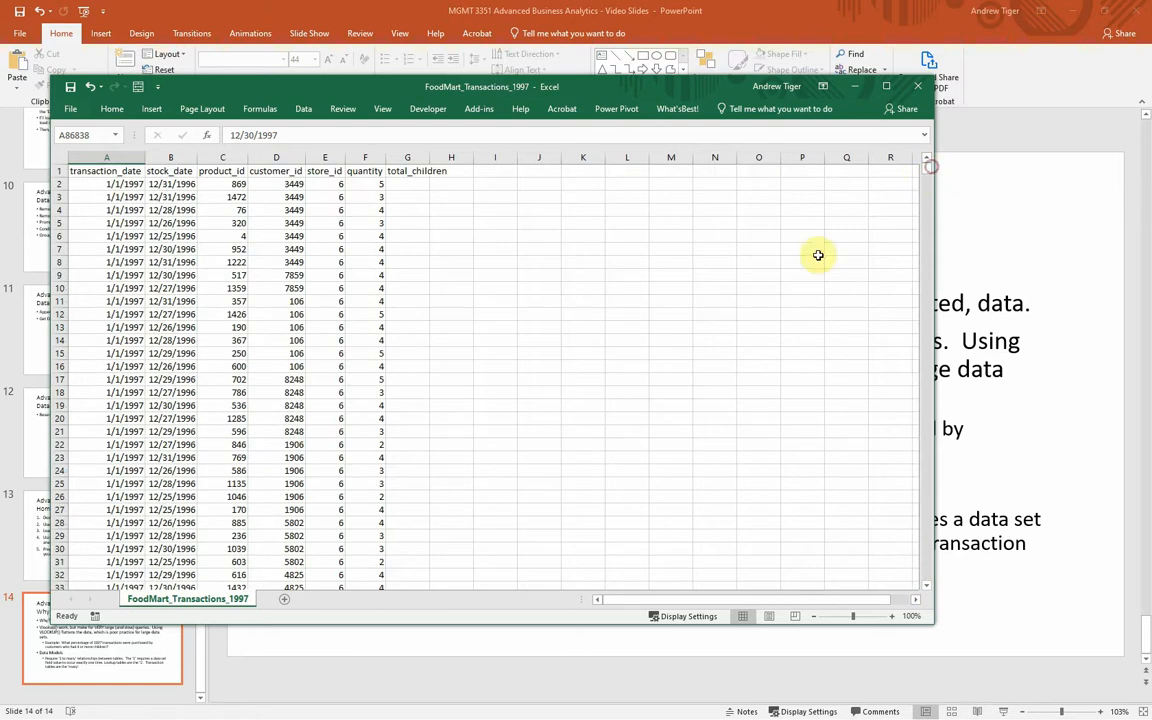
click(818, 255)
click(1030, 446)
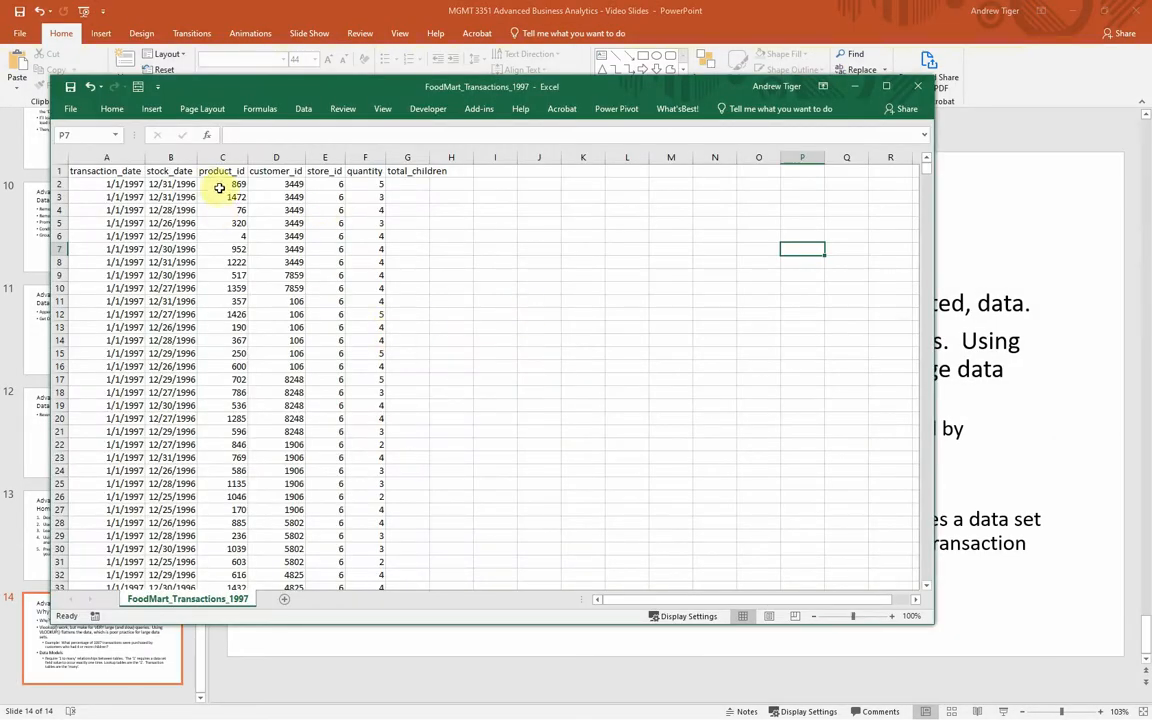
Step: Bring up the Customer_Lookup workbook from the first transaction's customer_id and examine its customer fields, starting at the first record
click(280, 184)
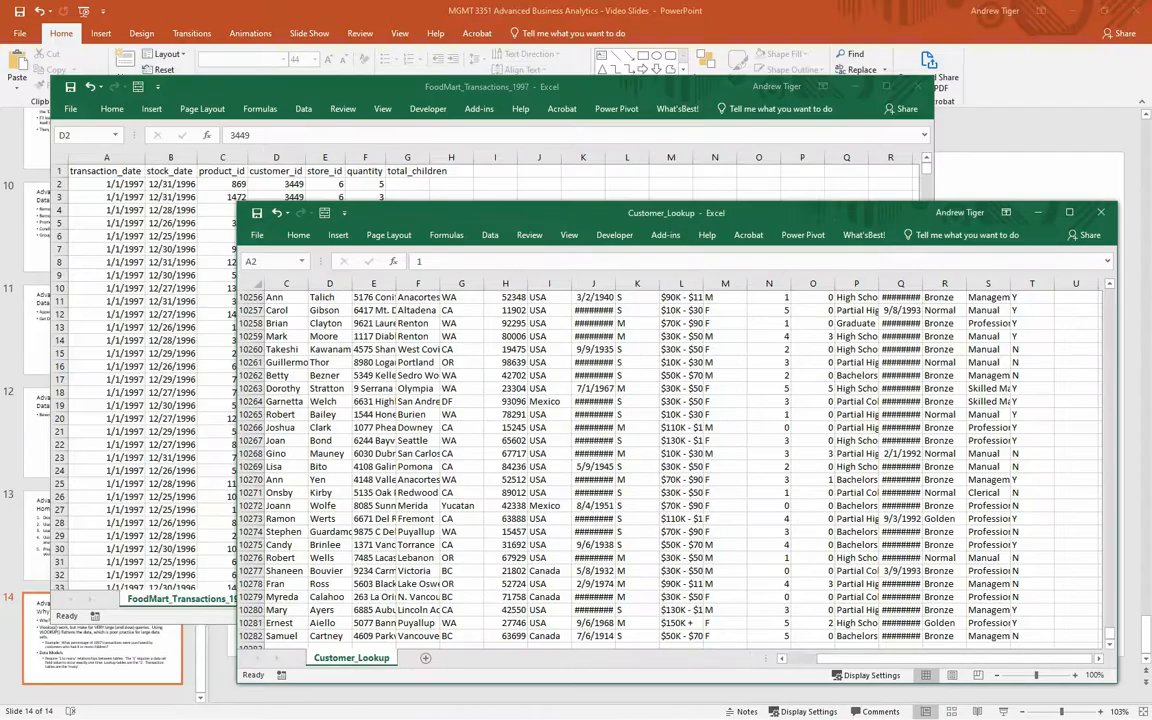
drag(814, 220, 761, 205)
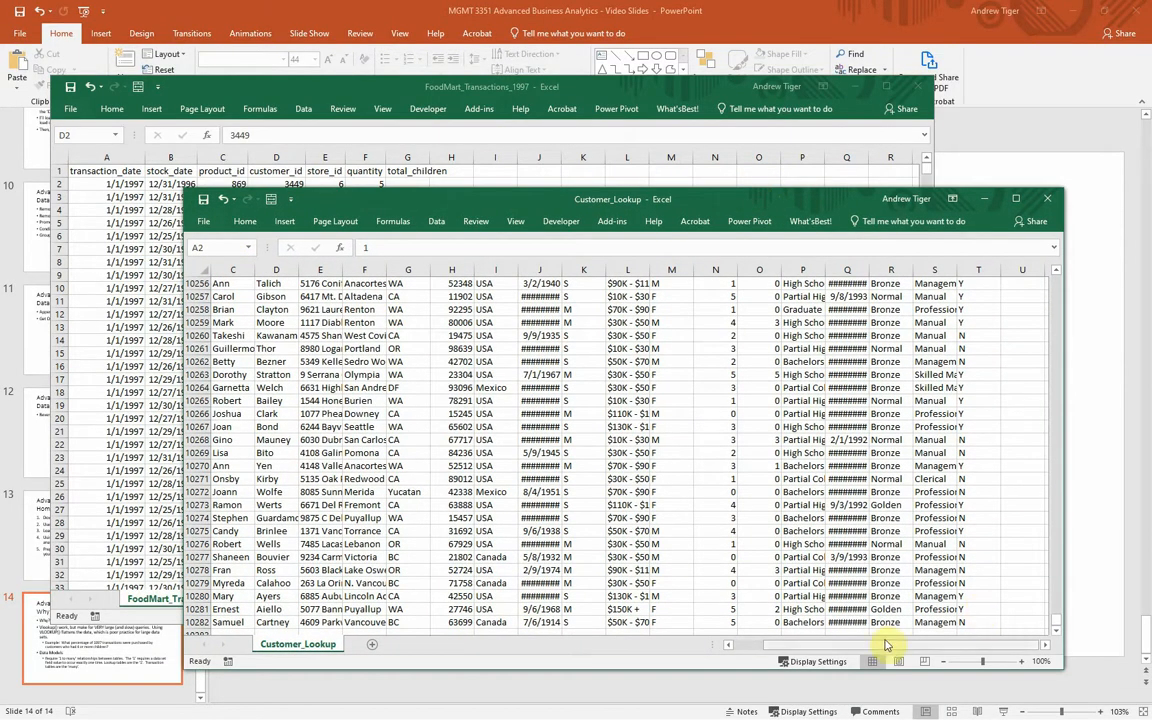
drag(870, 651, 753, 663)
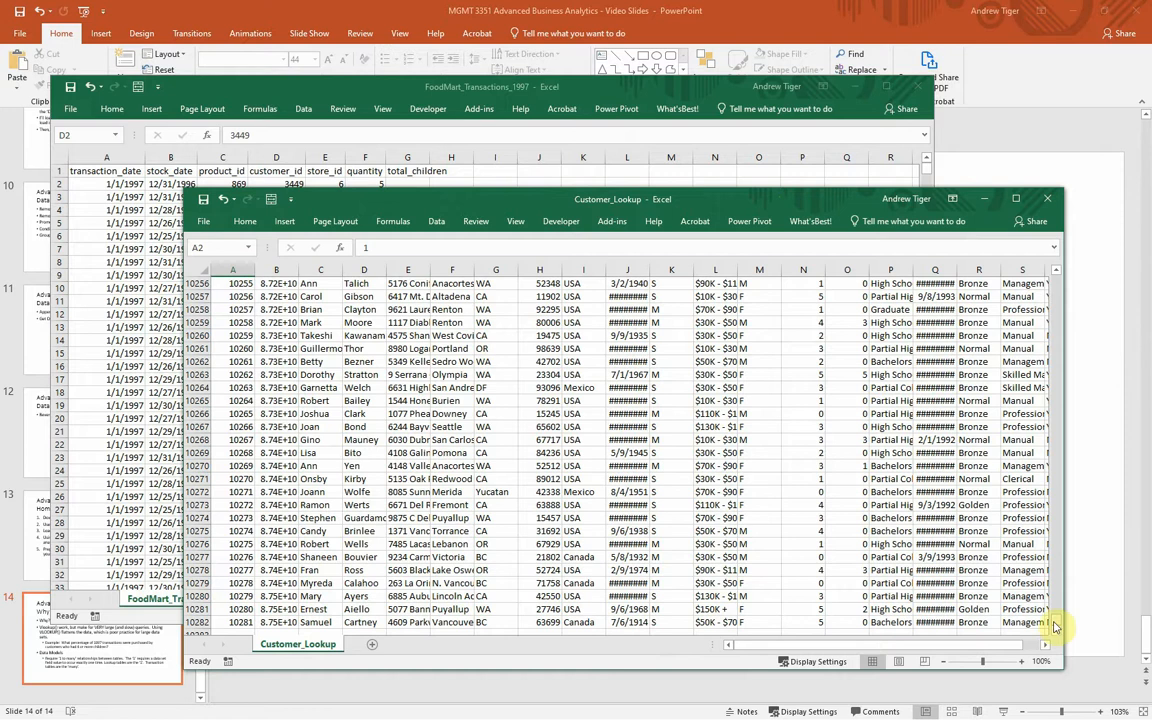
drag(1057, 627, 1034, 229)
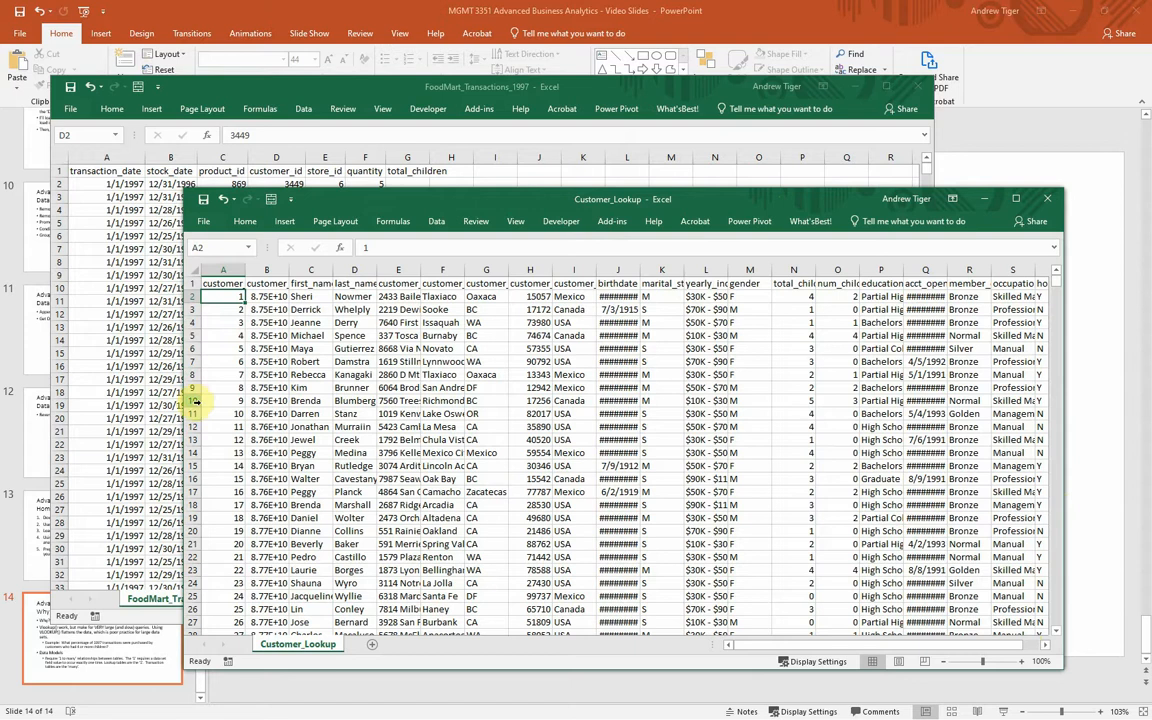
click(221, 311)
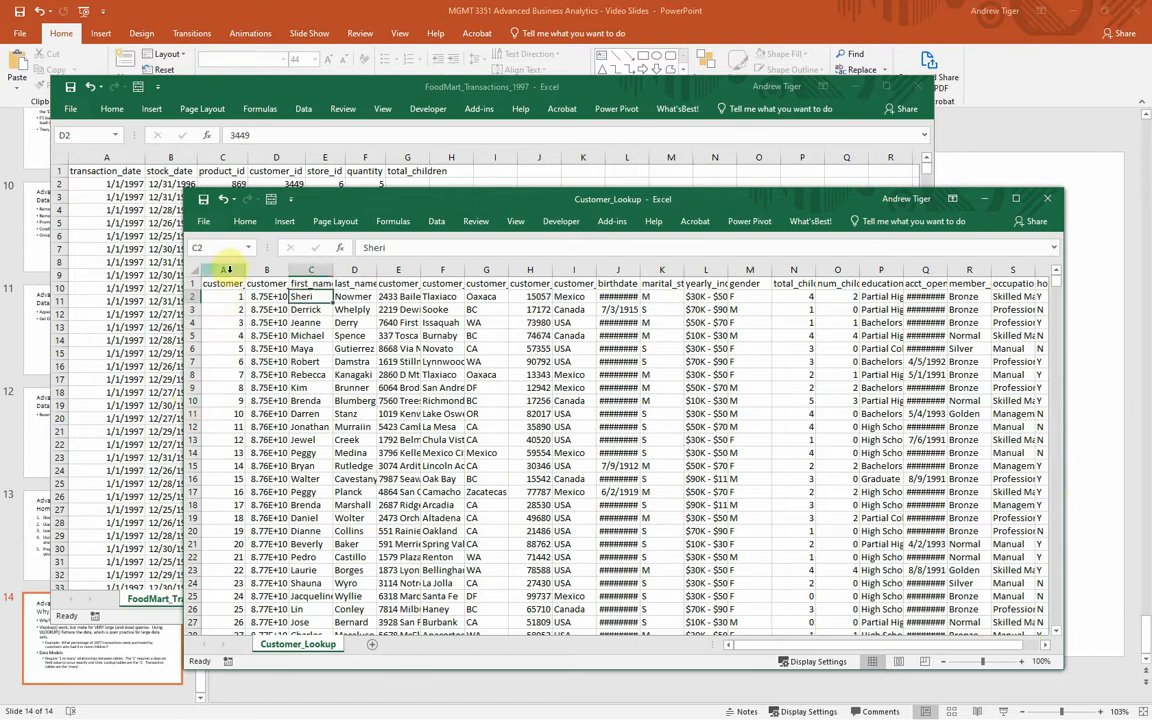
drag(224, 270, 609, 281)
click(692, 343)
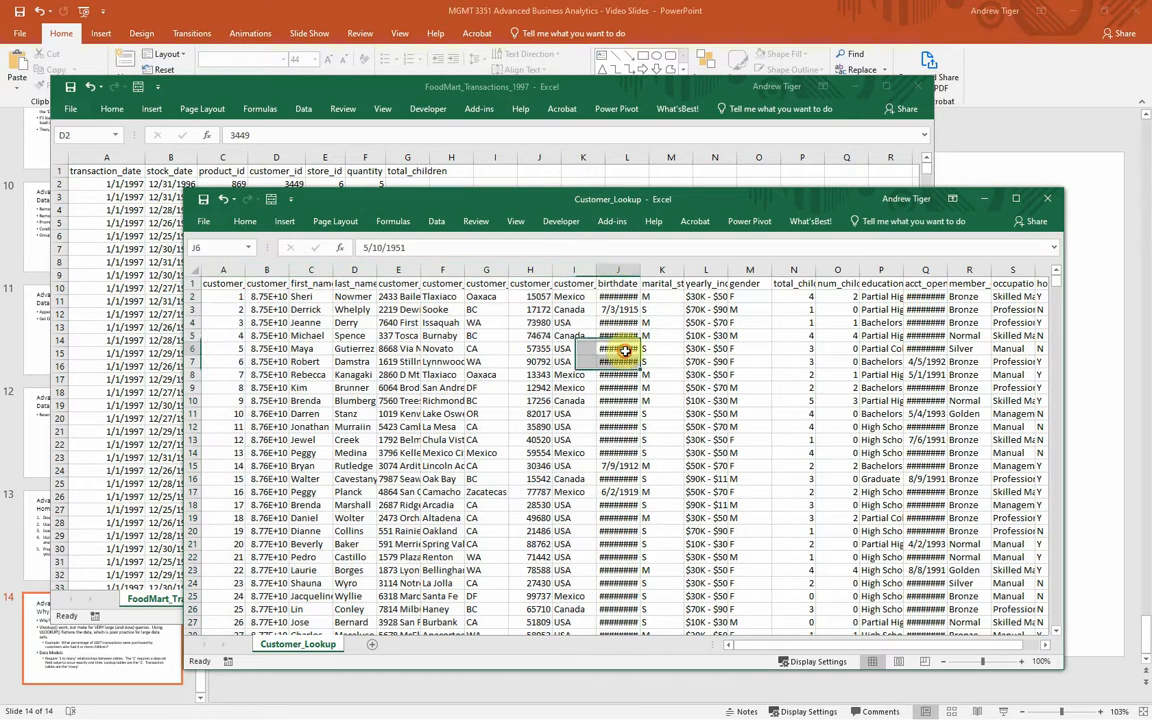
Step: Autofit the total_children column in the Customer_Lookup sheet
click(791, 297)
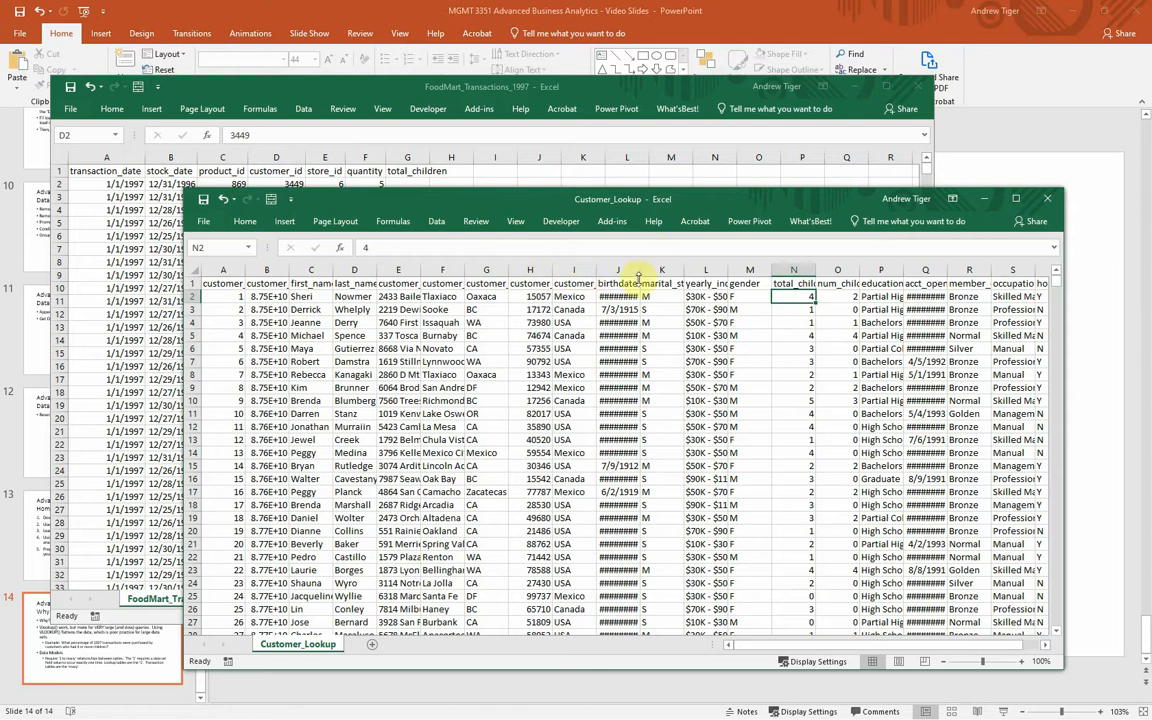
double_click(817, 268)
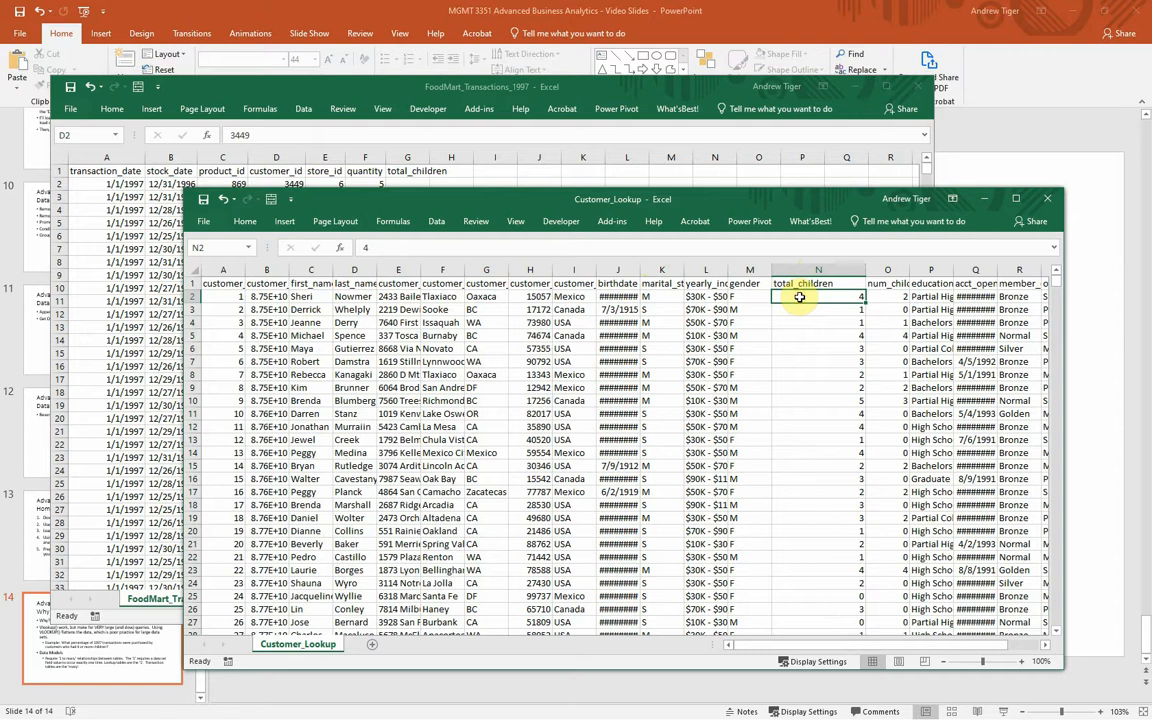
Step: Find the record of the first transaction's customer in Customer_Lookup and select its total_children value
drag(509, 200, 488, 310)
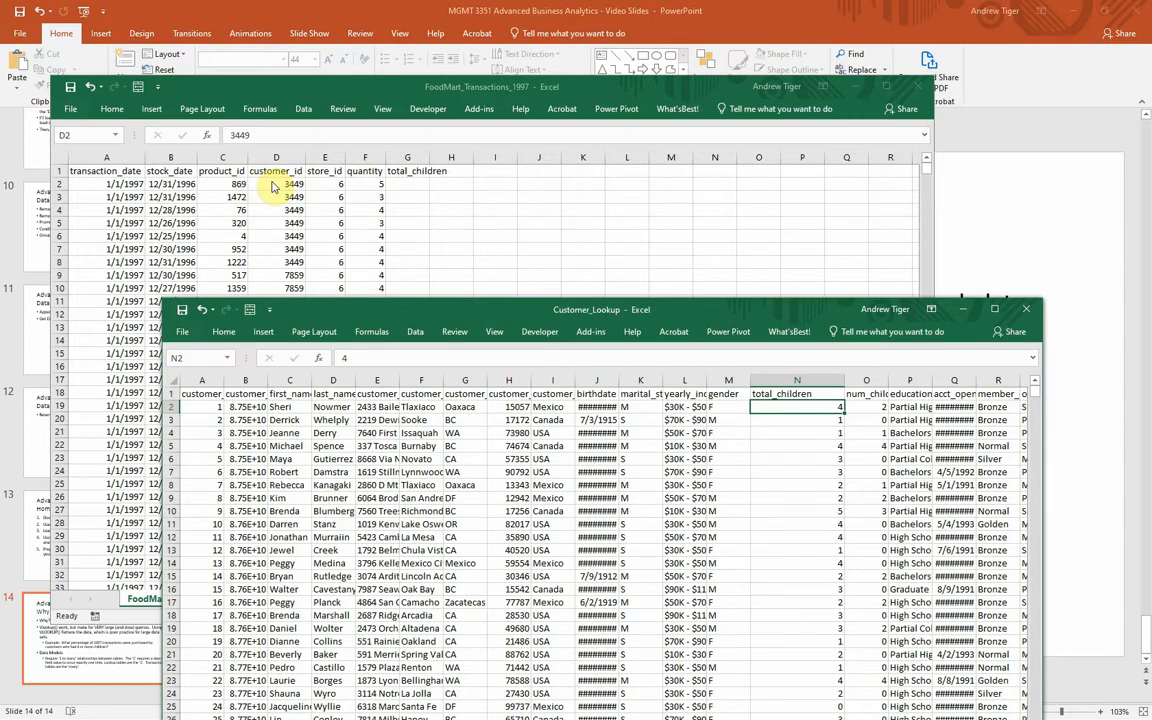
drag(343, 305, 336, 138)
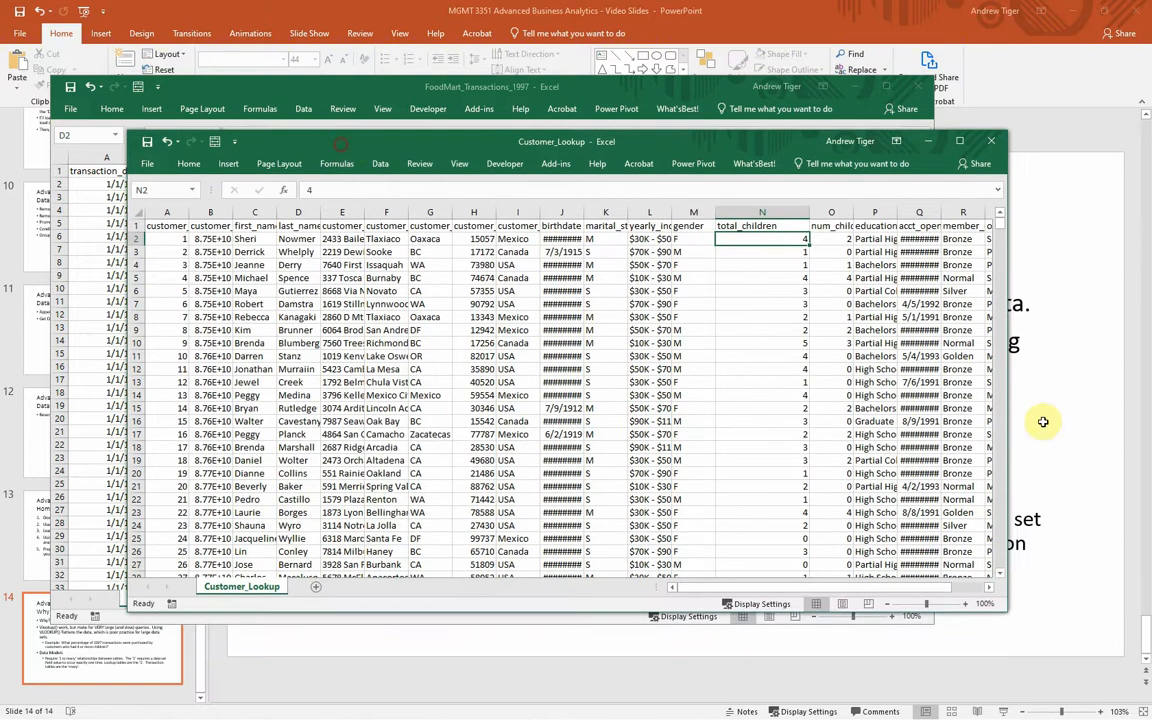
drag(998, 224, 1003, 252)
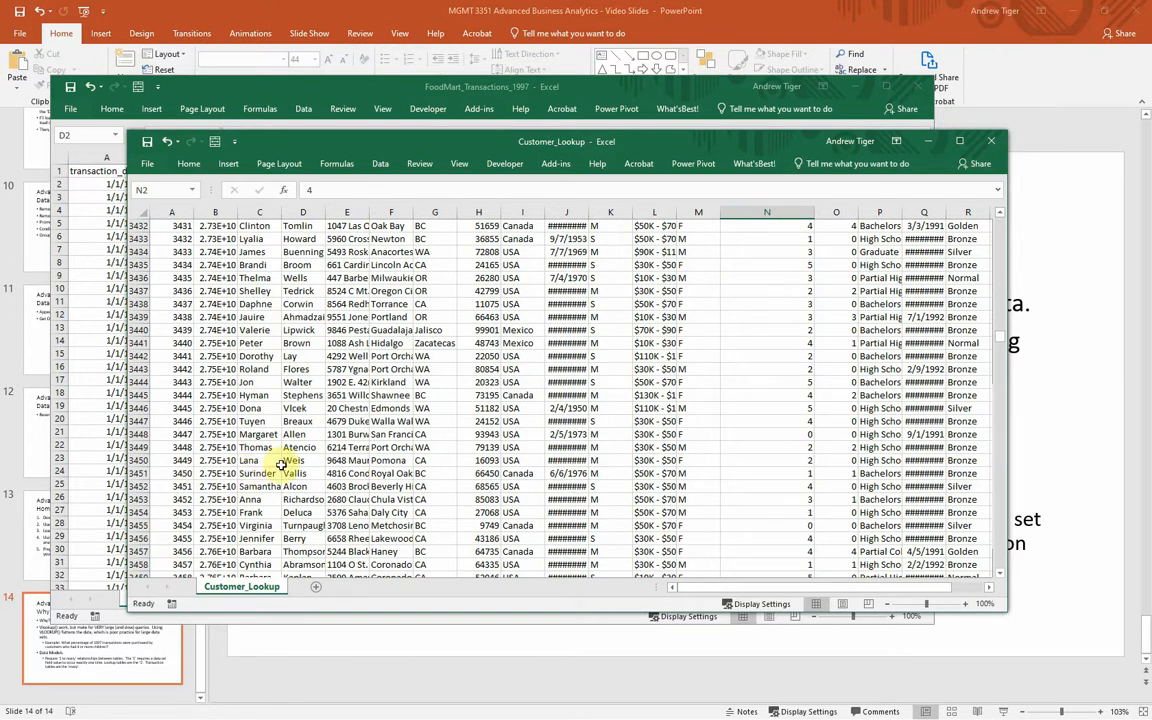
click(746, 462)
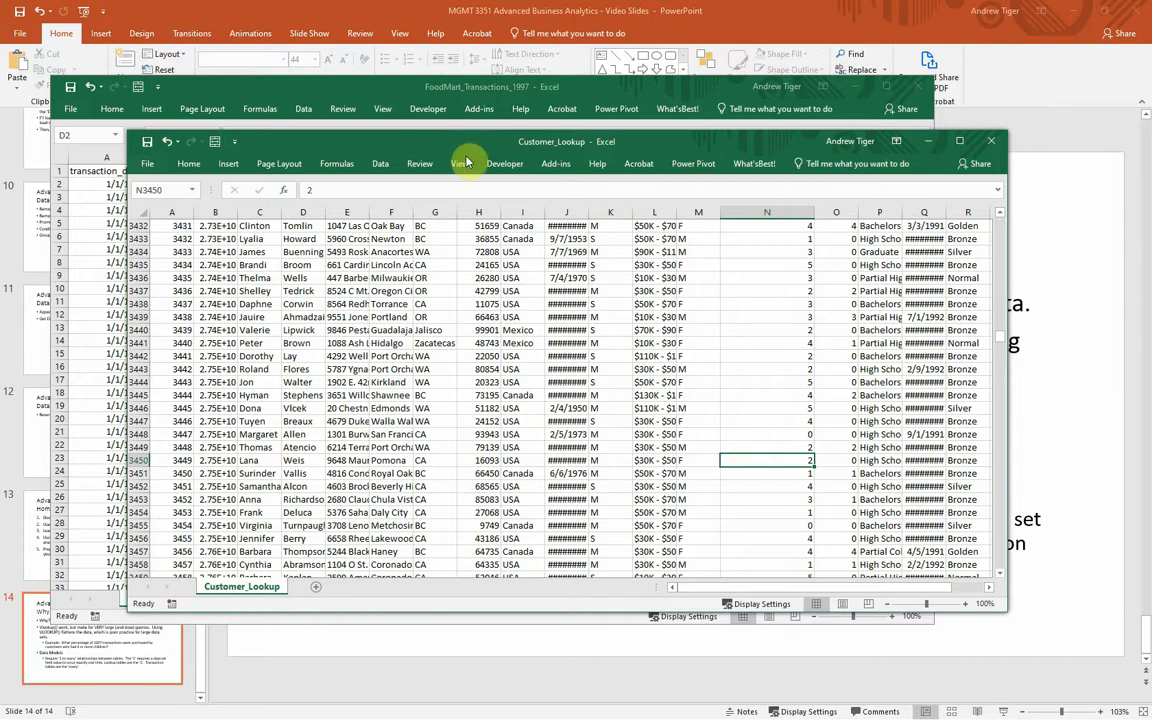
Step: Begin a VLOOKUP formula in cell G2 of FoodMart_Transactions_1997 with the customer_id in D2 as the lookup value
click(334, 89)
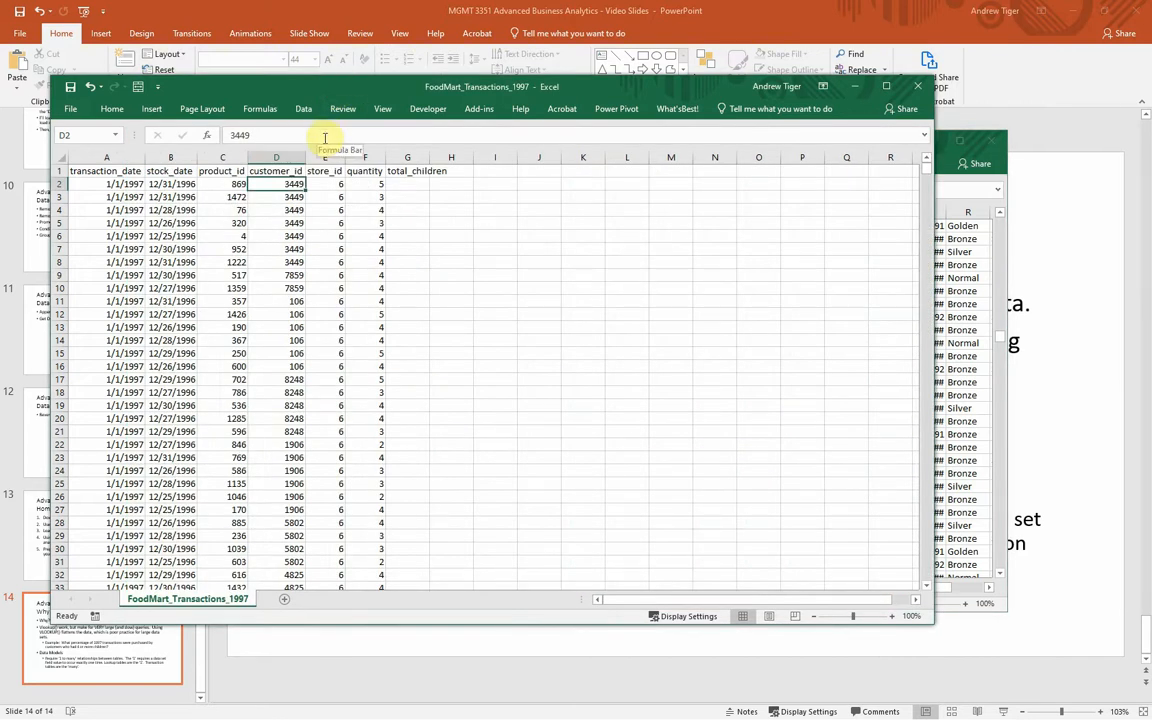
click(410, 187)
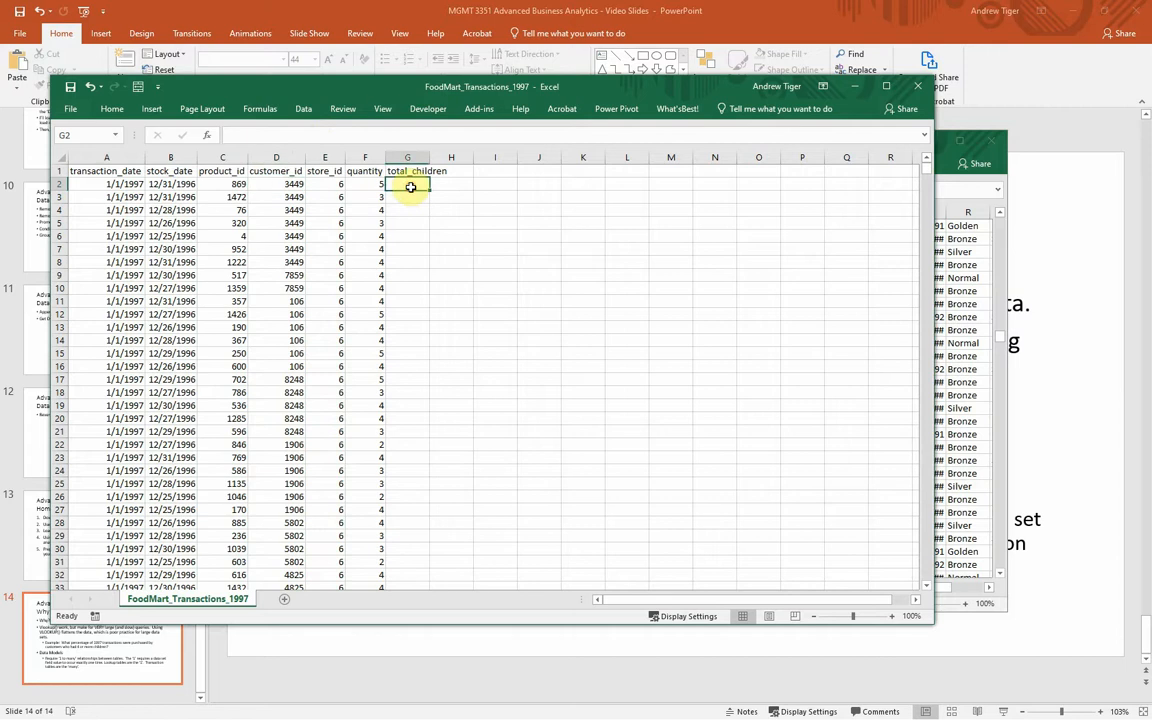
text(=)
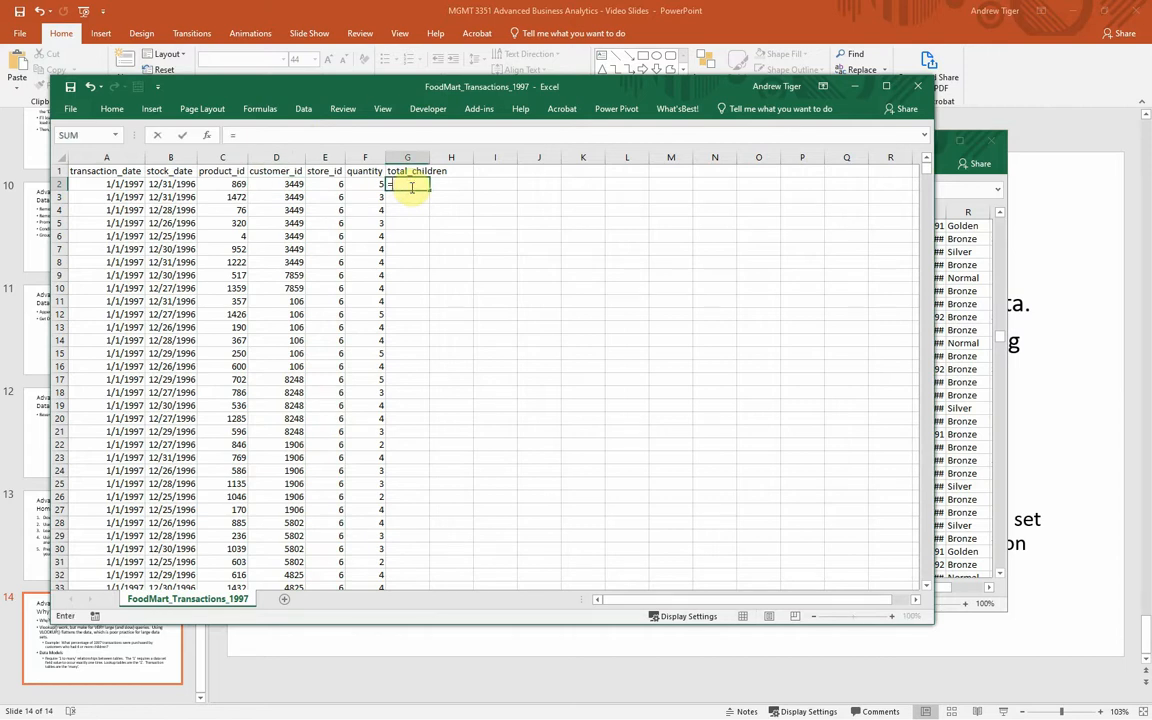
text(vlookup()
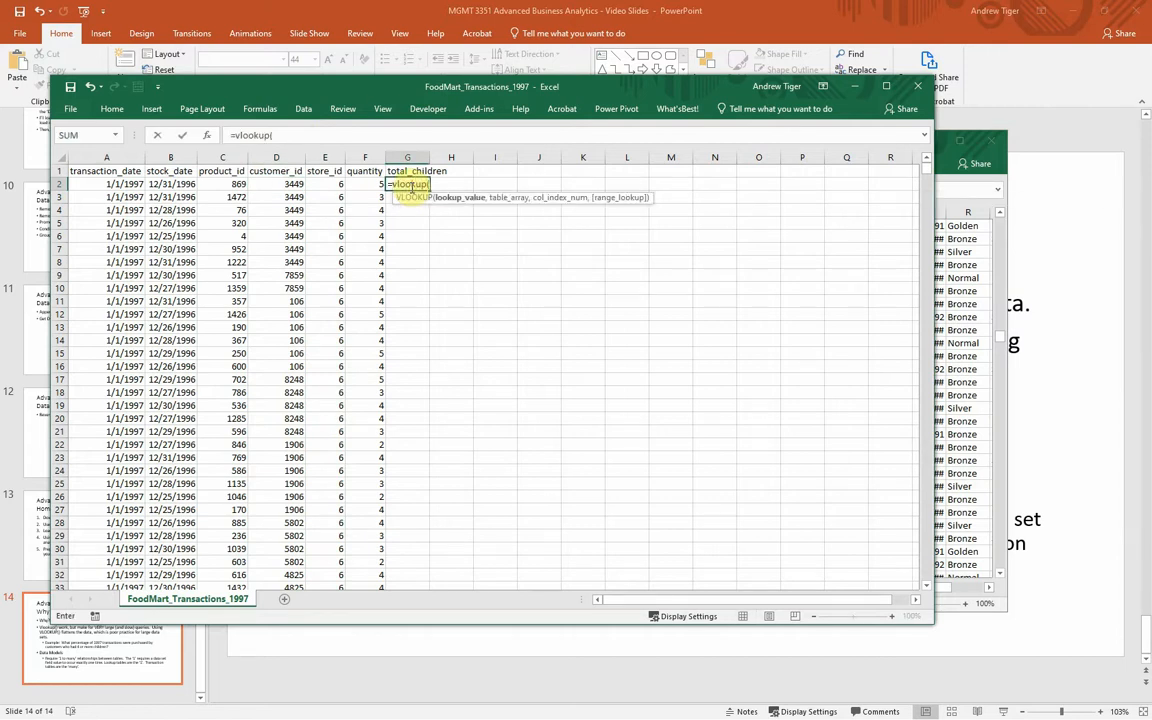
click(265, 186)
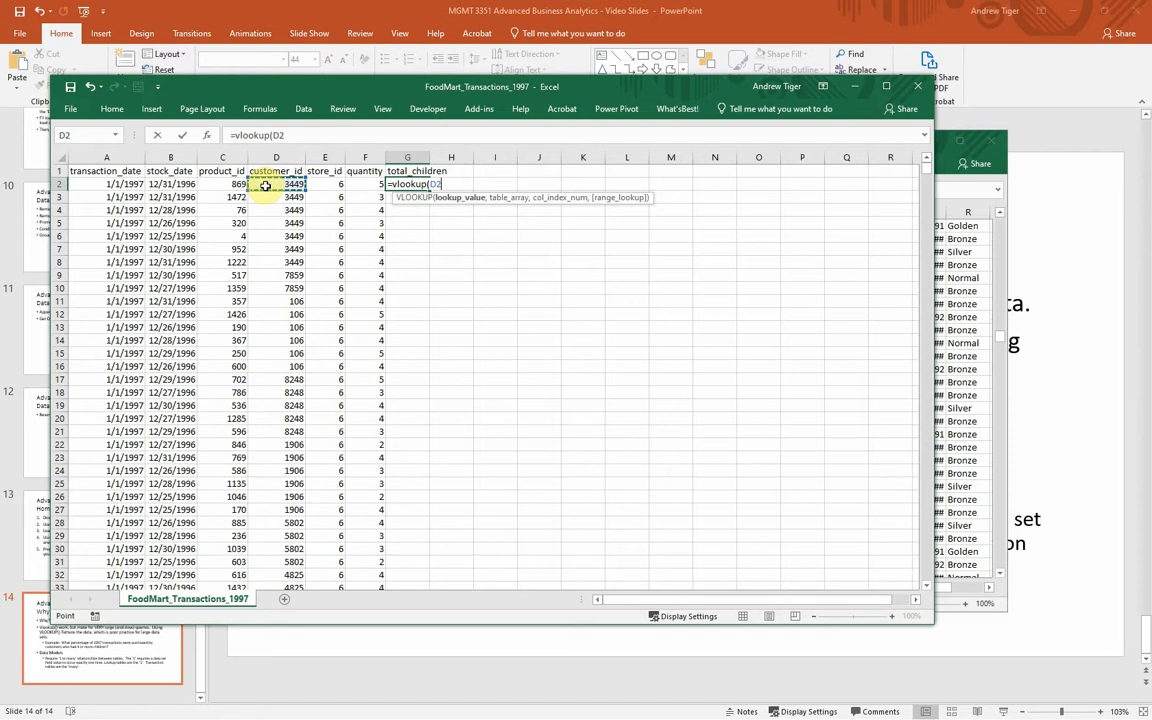
text(,)
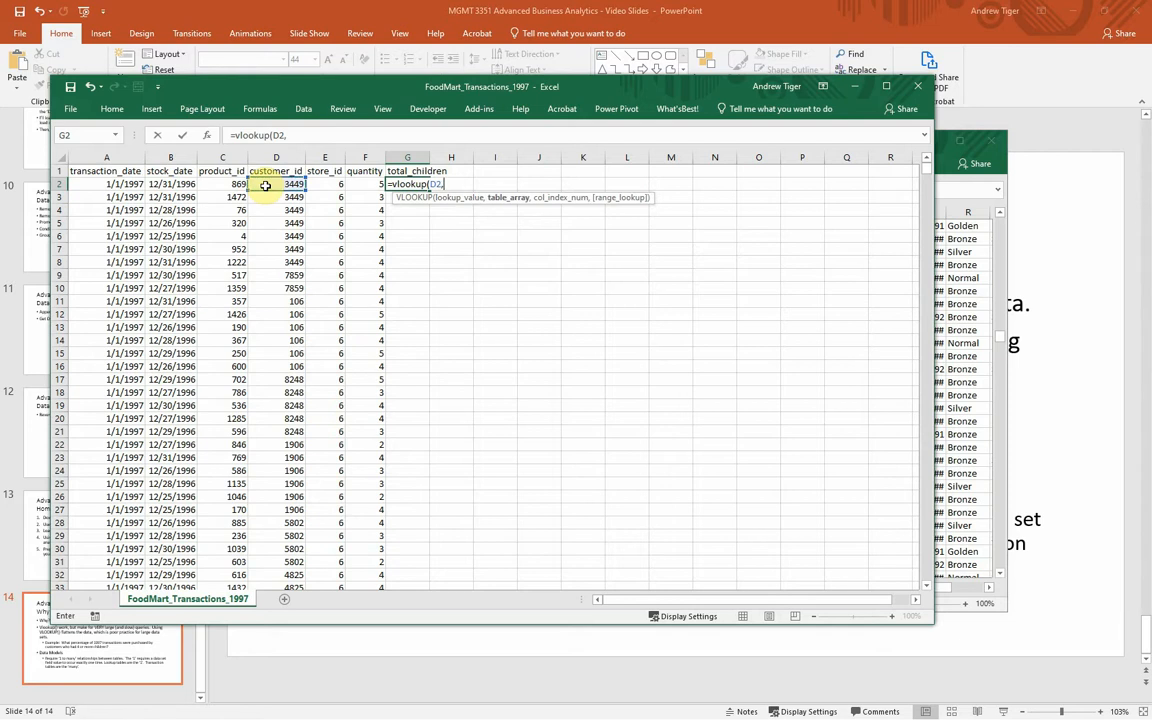
Step: Set the VLOOKUP table array to the absolute range A1:T10282 of the Customer_Lookup sheet
click(939, 384)
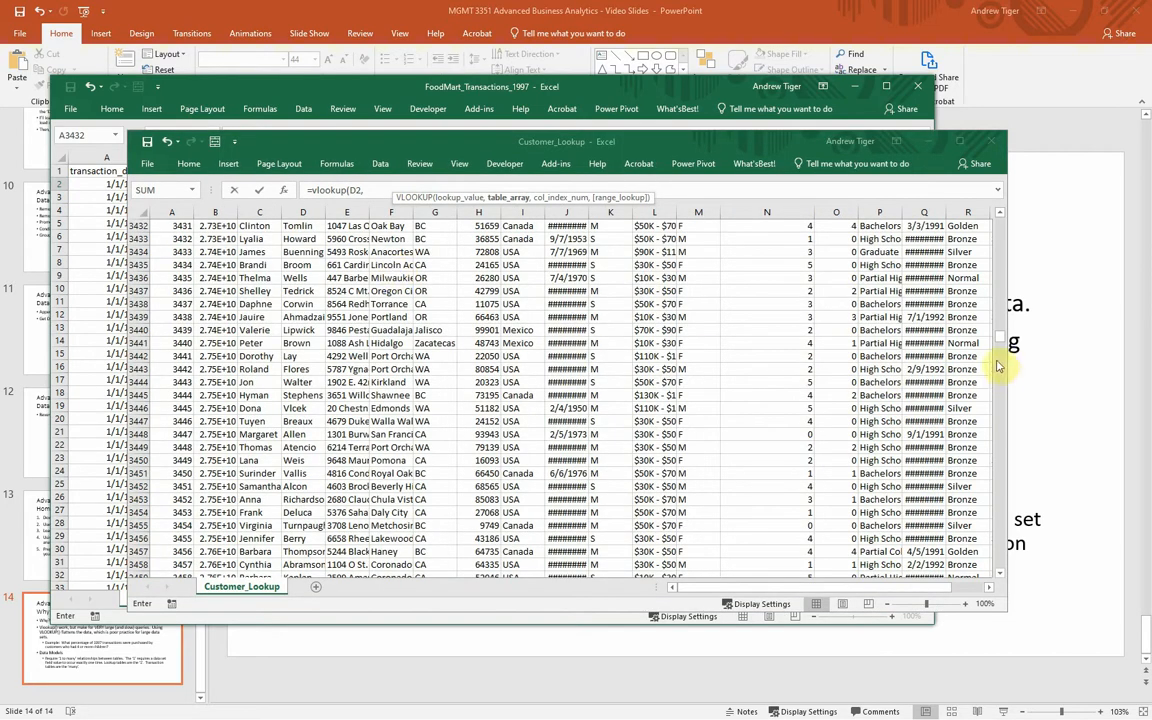
drag(1002, 342, 1004, 188)
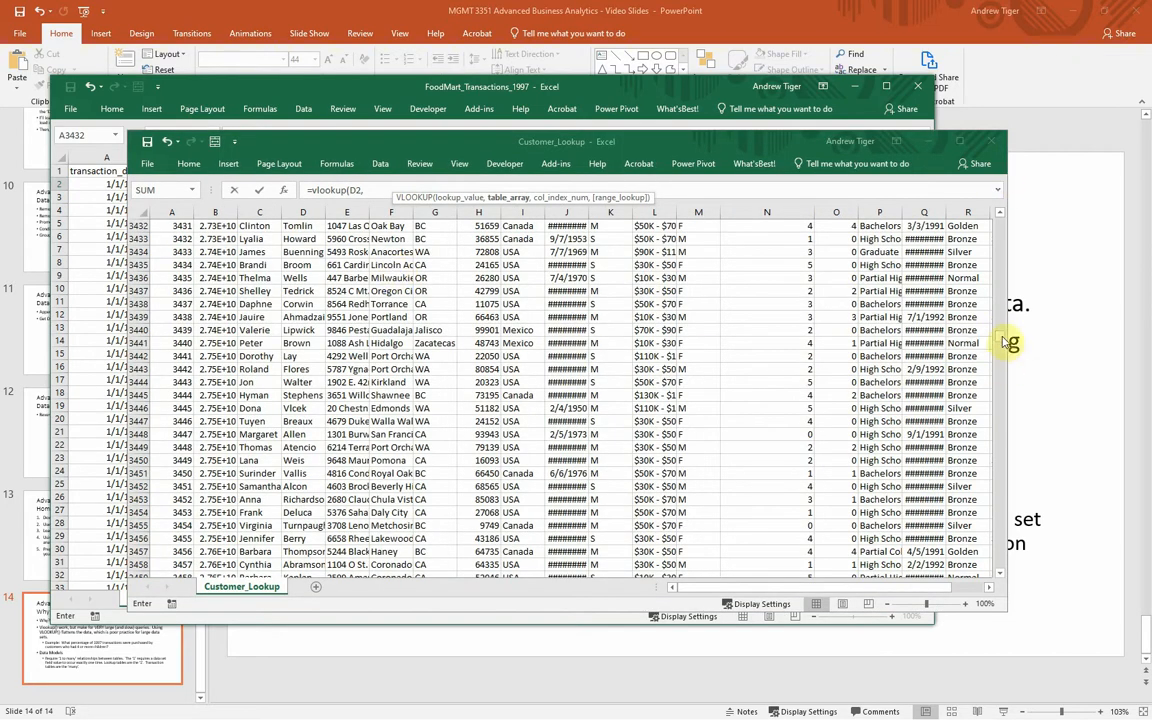
drag(1002, 340, 1003, 222)
click(1001, 216)
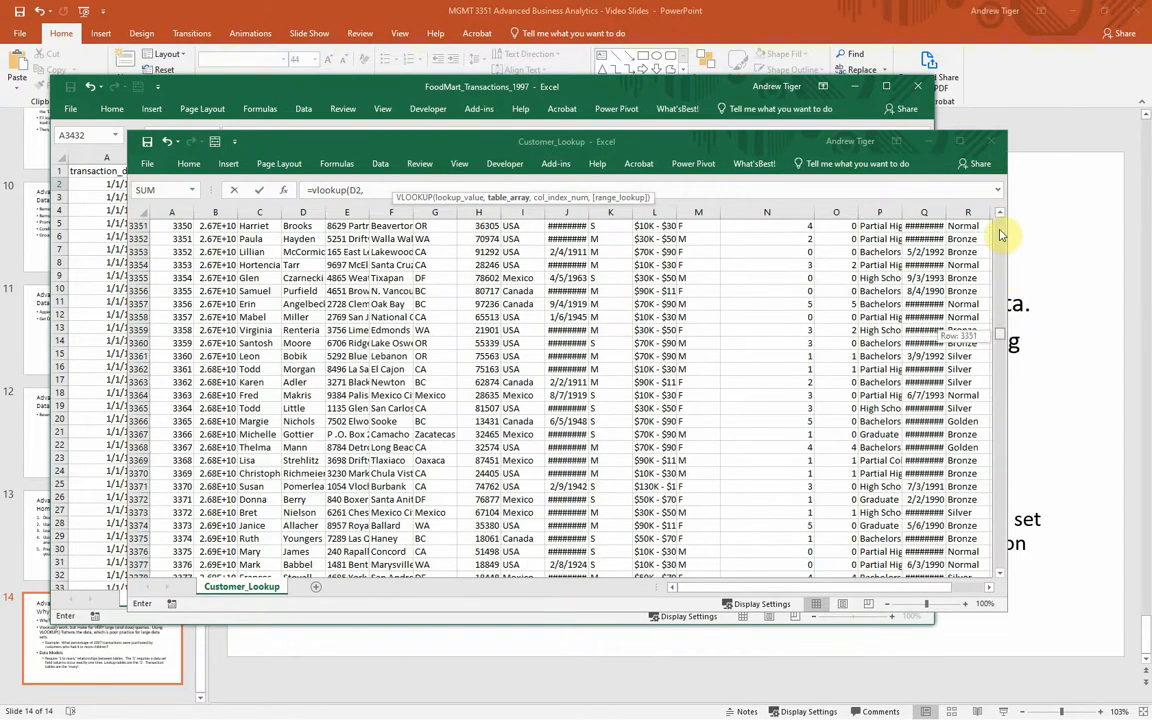
click(1002, 233)
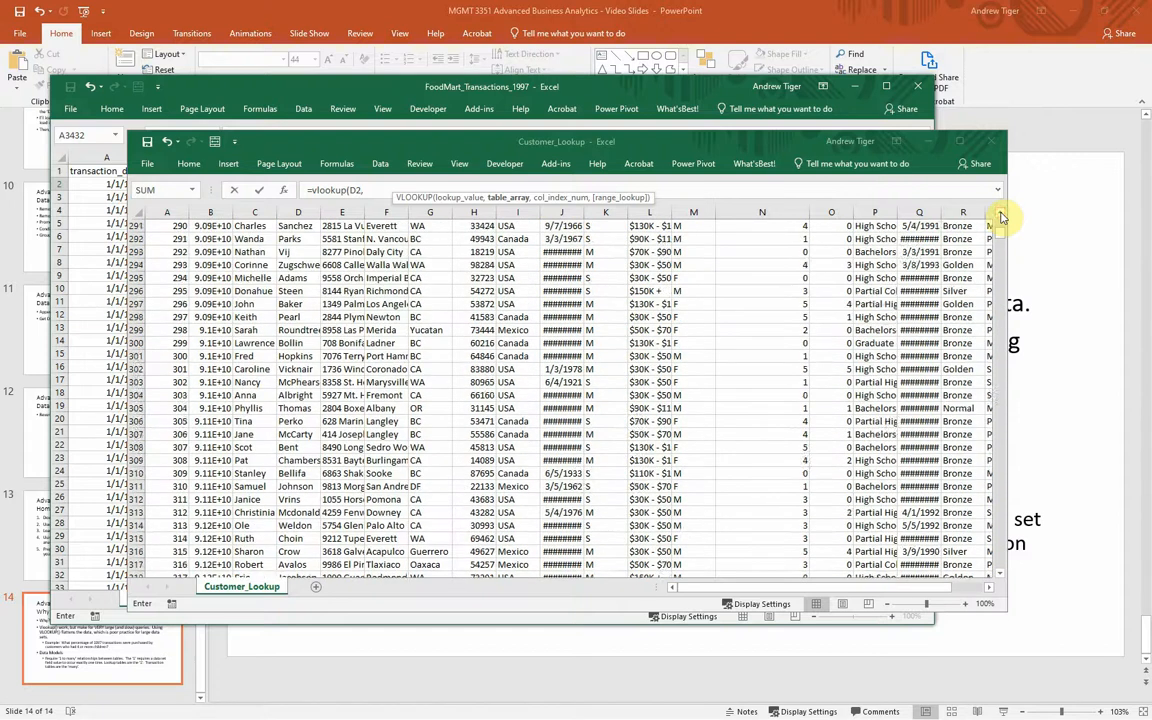
click(1000, 224)
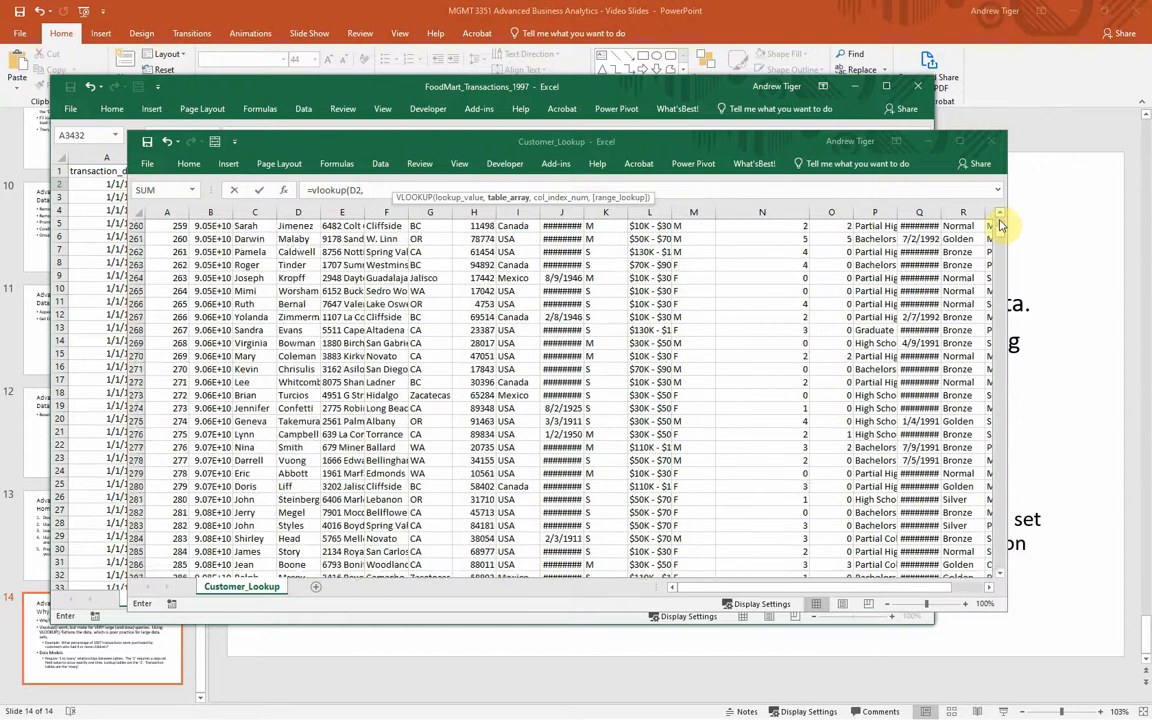
click(1002, 217)
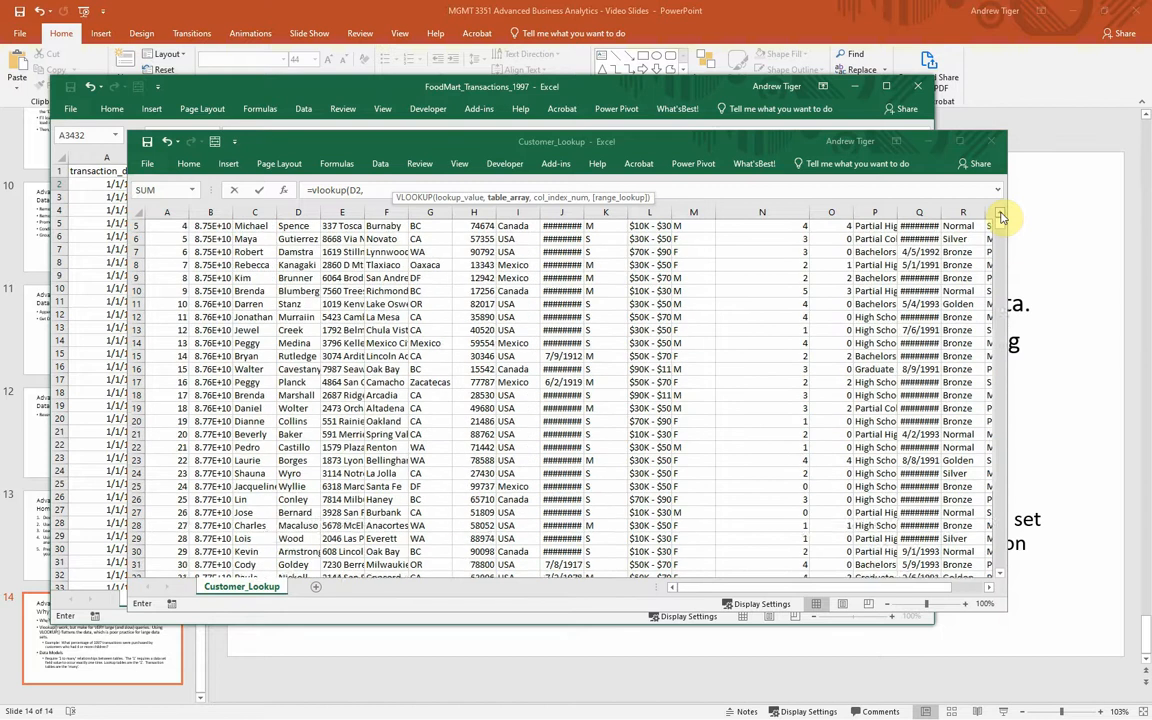
drag(167, 226, 906, 268)
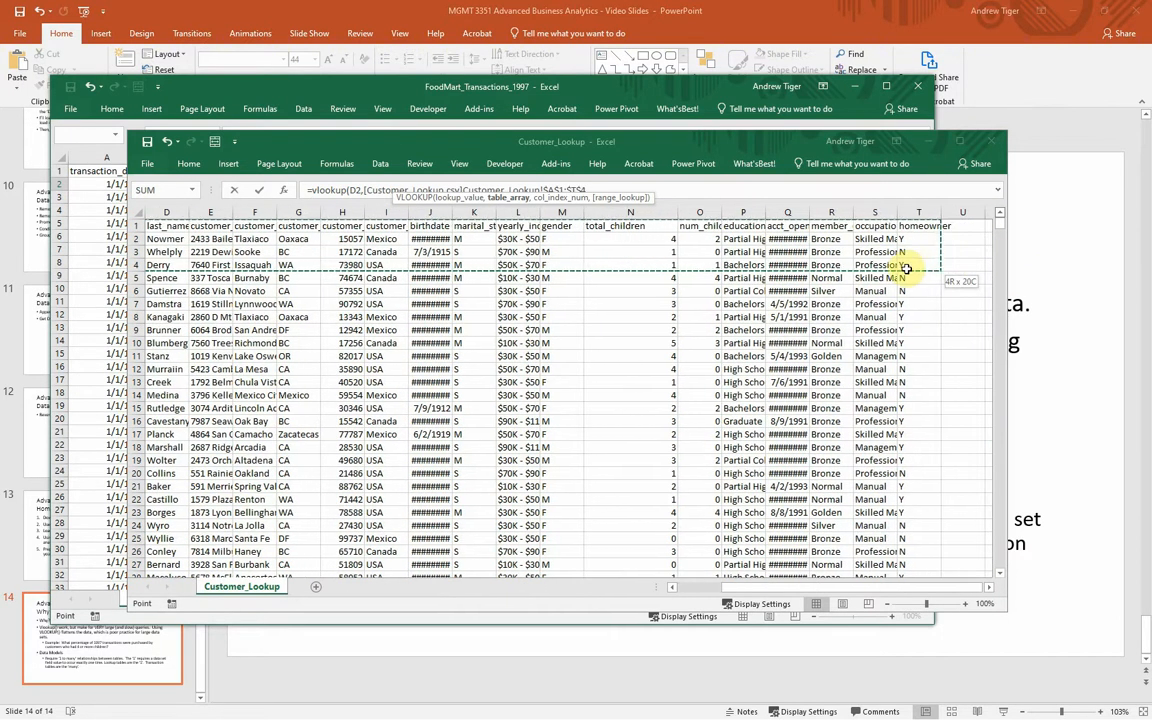
key(ctrl+shift+Down)
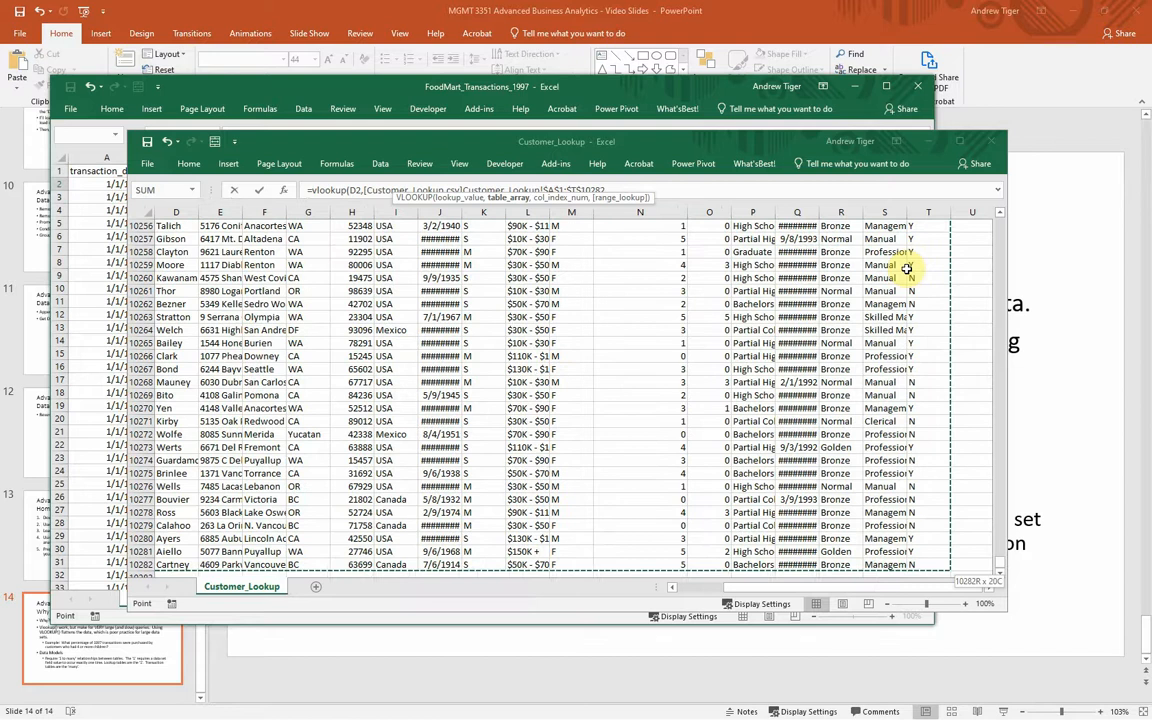
text(,)
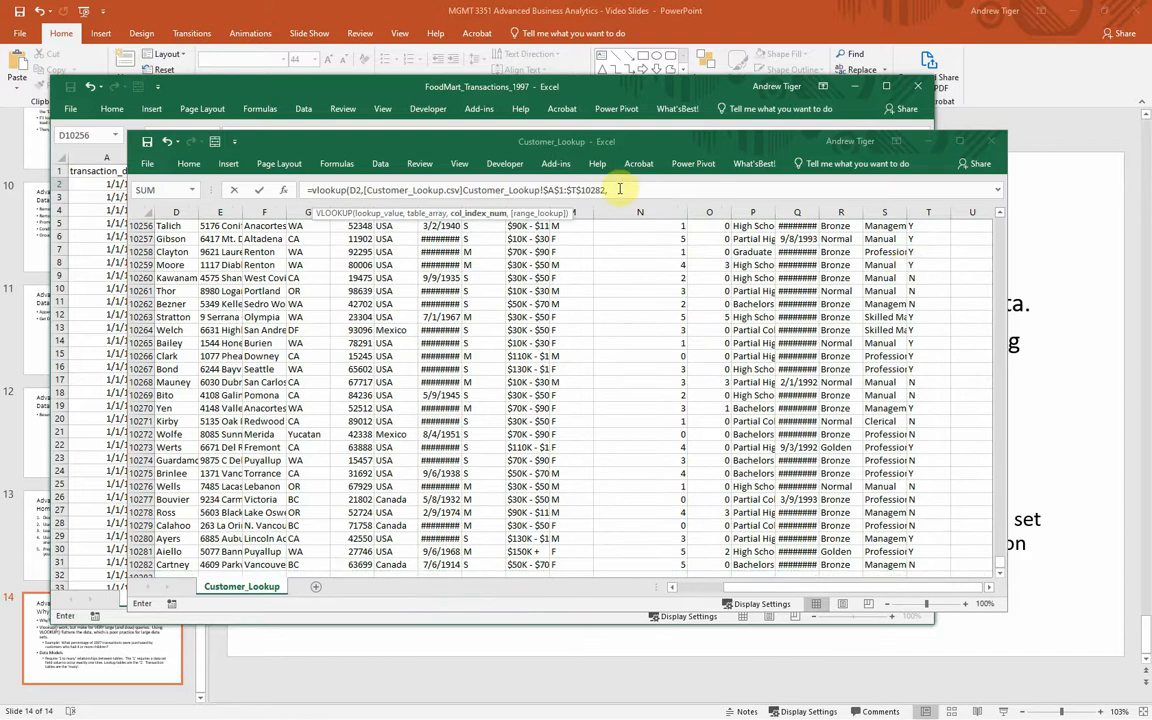
Step: Complete the VLOOKUP formula with column index 14 and FALSE for an exact match
click(618, 190)
text(14)
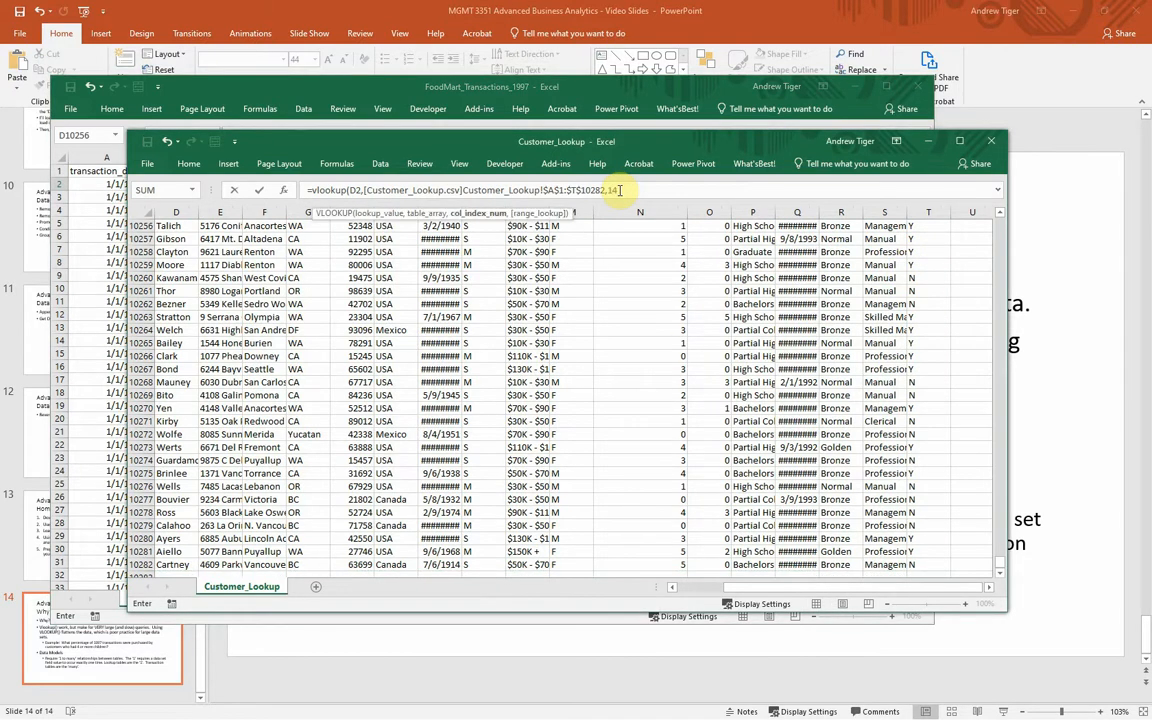
text(,)
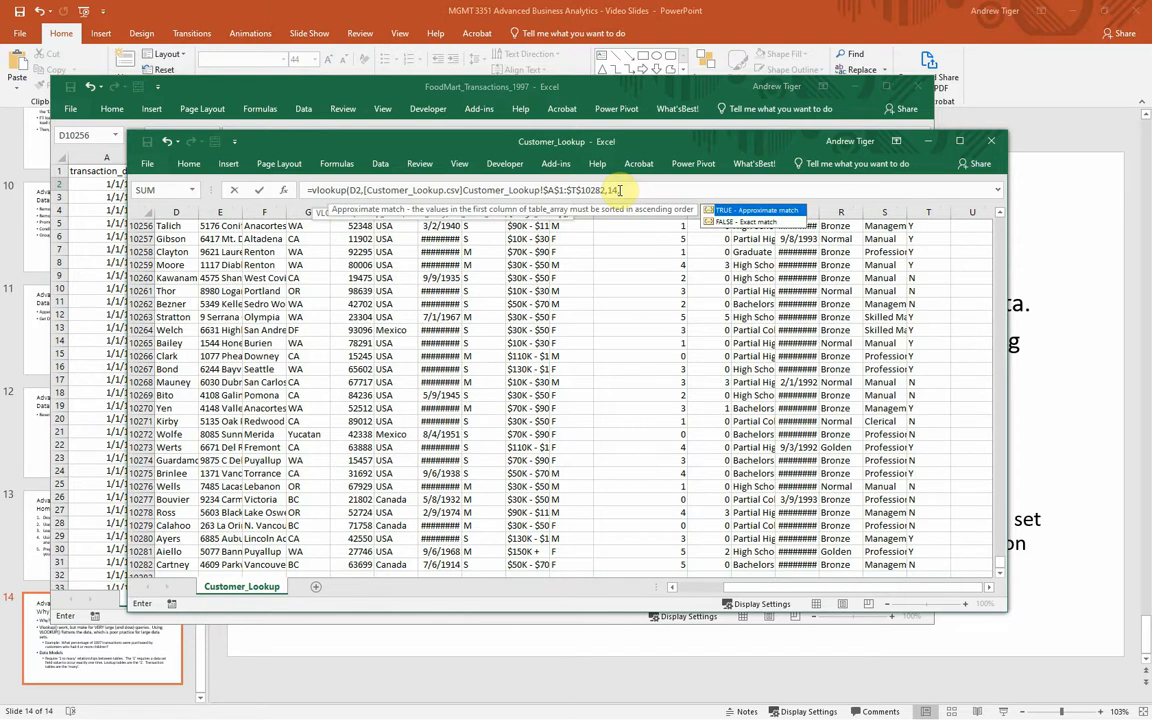
text(false))
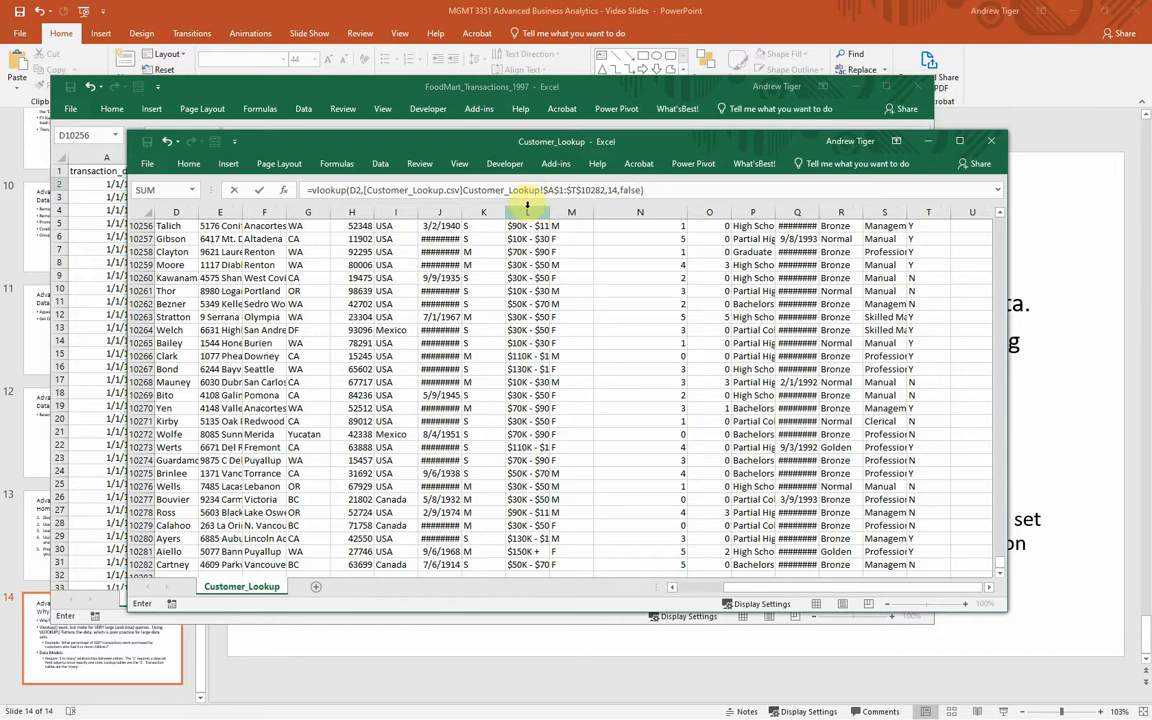
key(Return)
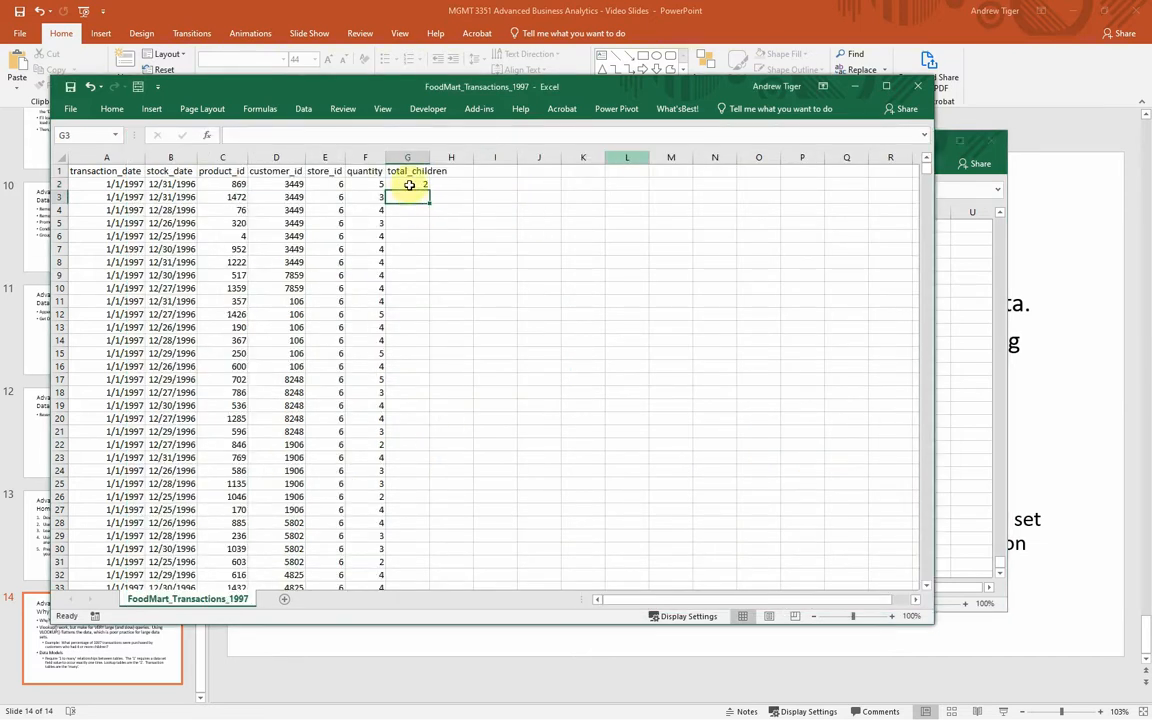
Step: Fill the VLOOKUP formula from G2 down the whole total_children column and check the copied formula in G3
click(407, 184)
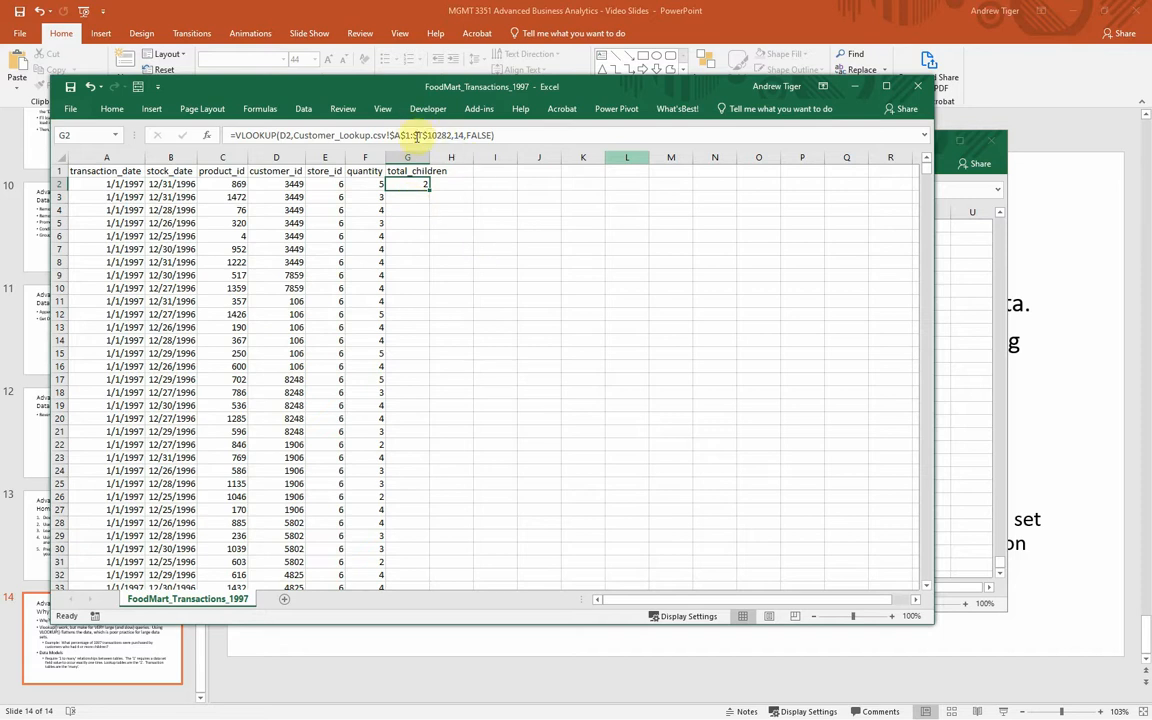
double_click(427, 190)
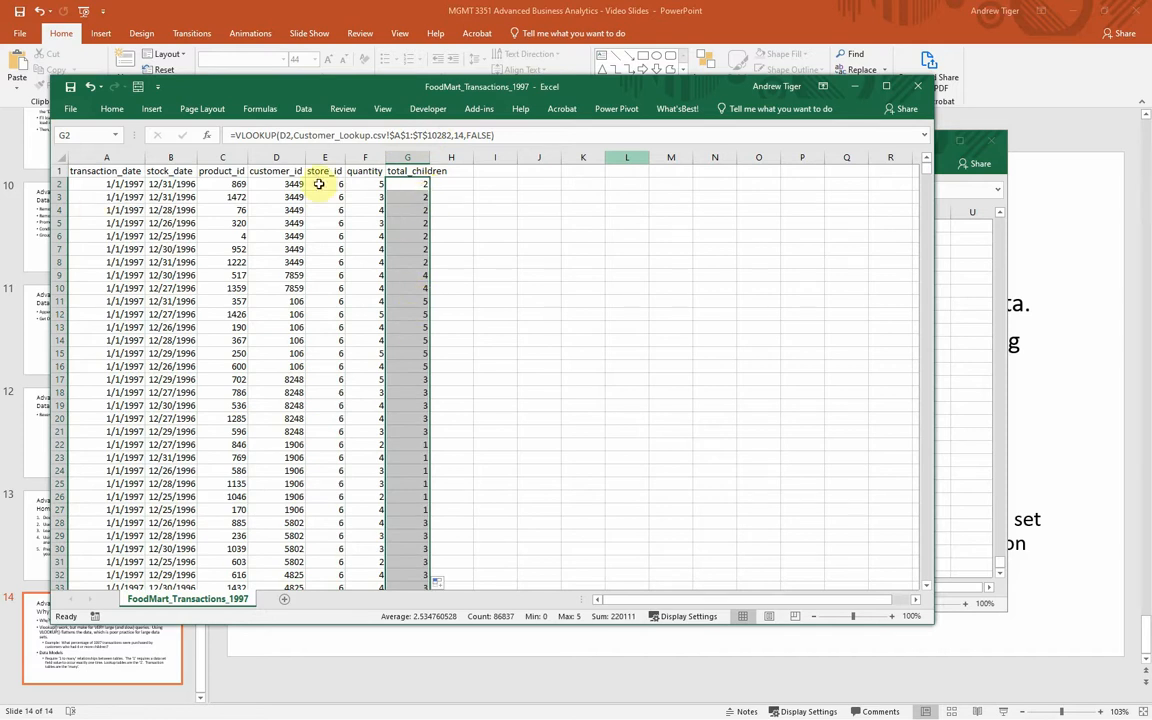
click(418, 196)
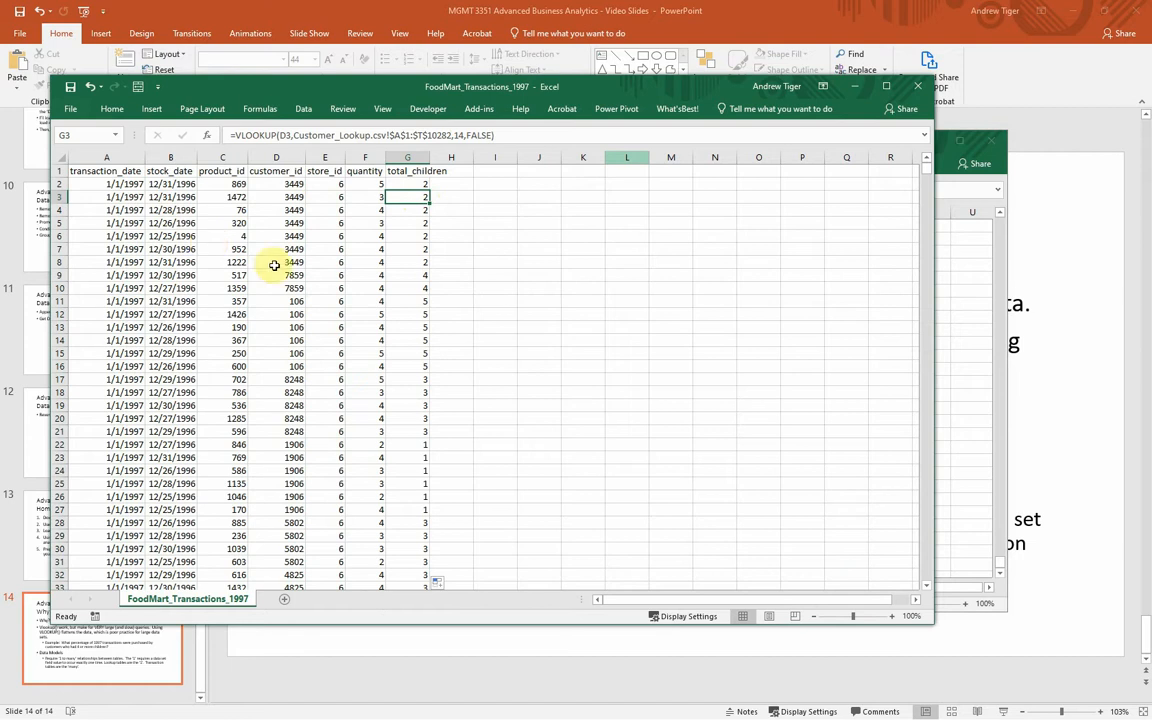
Step: Create a PivotTable from the transactions data, placed in cell I2 of the existing worksheet
click(280, 261)
click(150, 108)
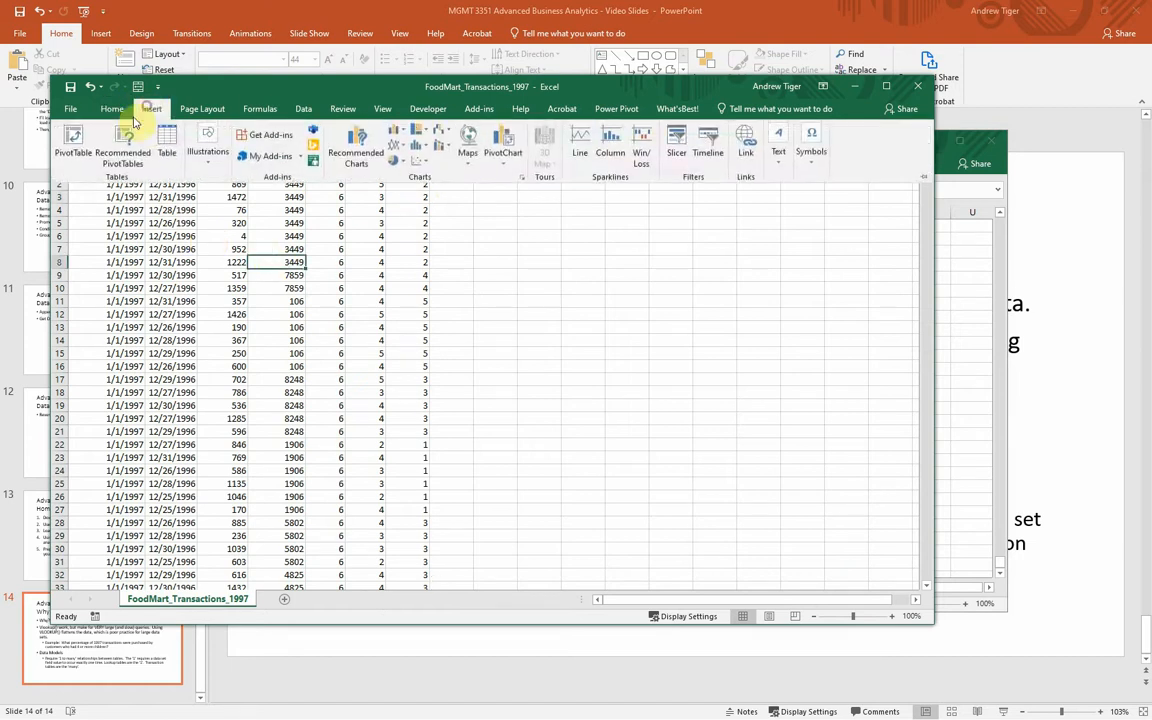
click(68, 141)
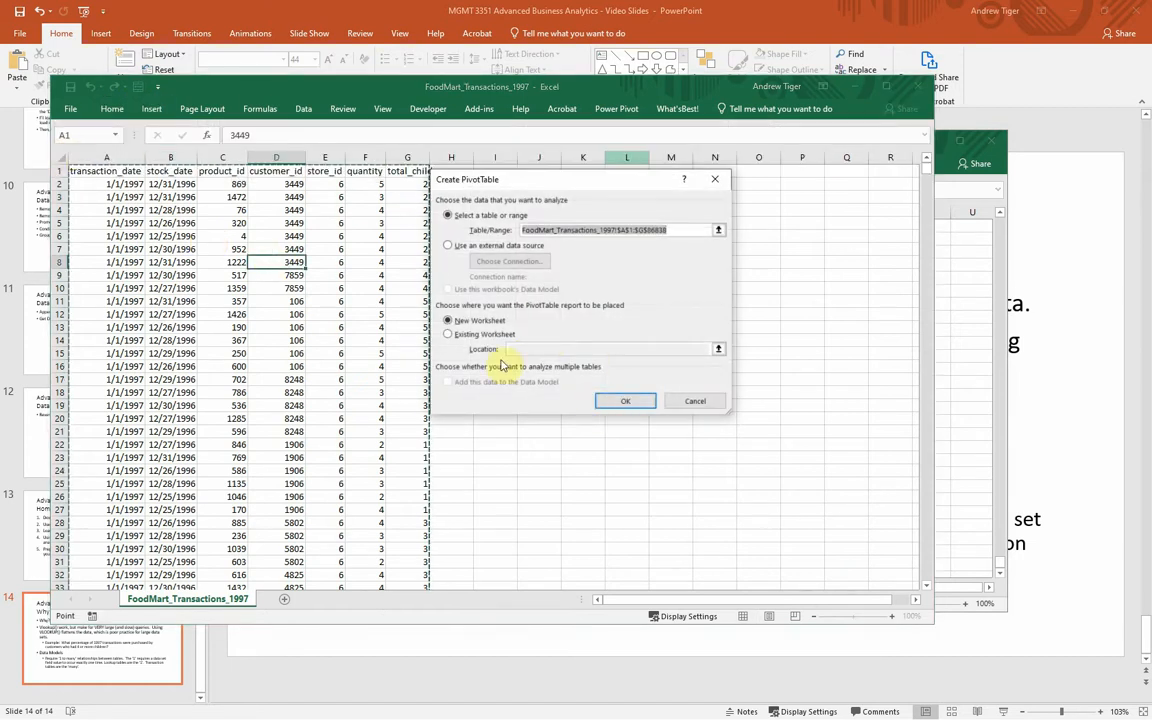
click(448, 334)
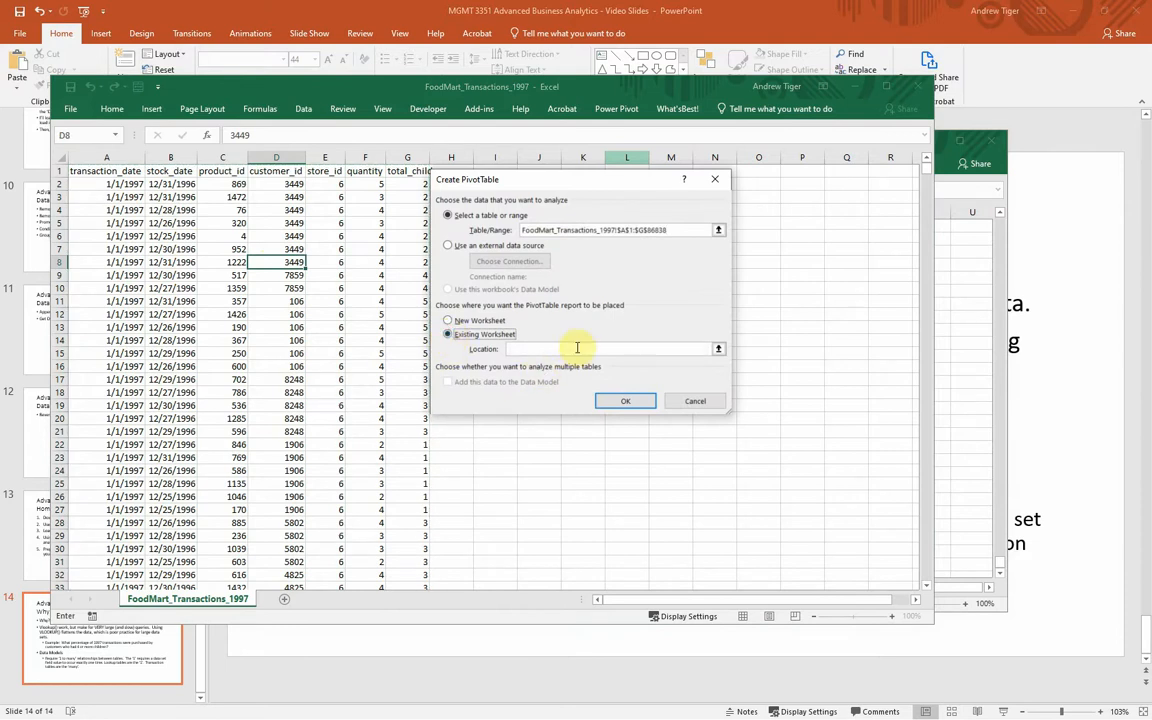
drag(557, 181, 480, 217)
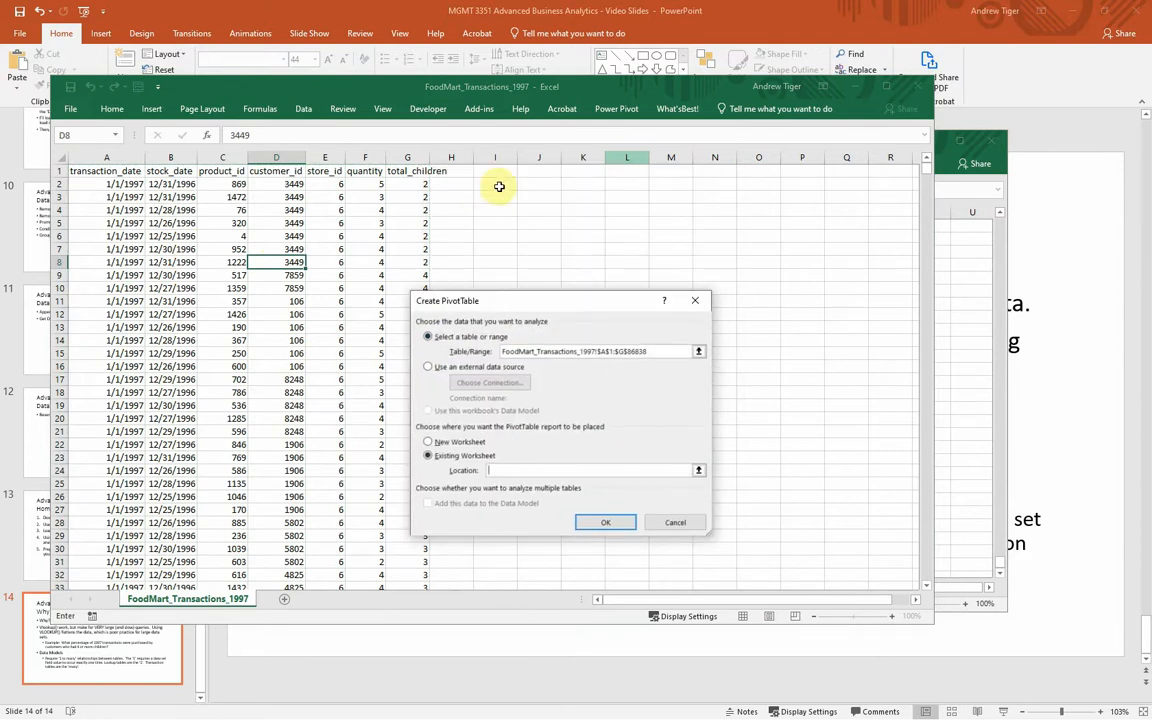
click(495, 184)
click(594, 518)
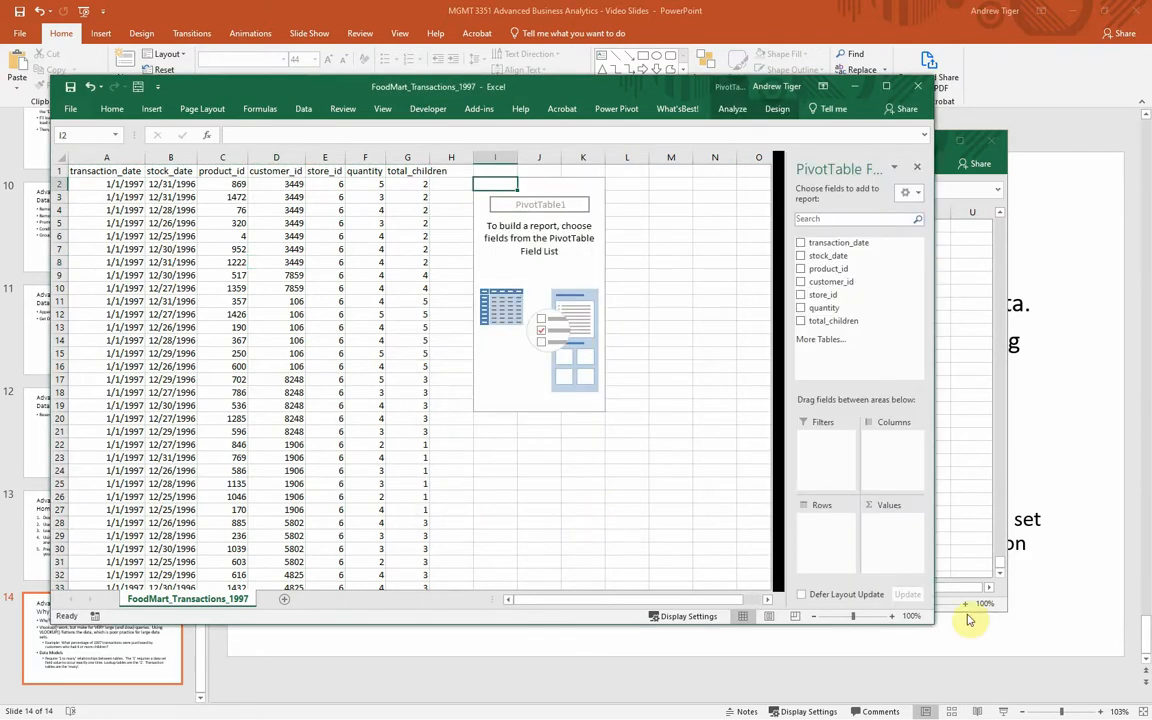
Step: Widen the workbook window and add total_children to both the rows and the values of the PivotTable
drag(934, 622, 1117, 618)
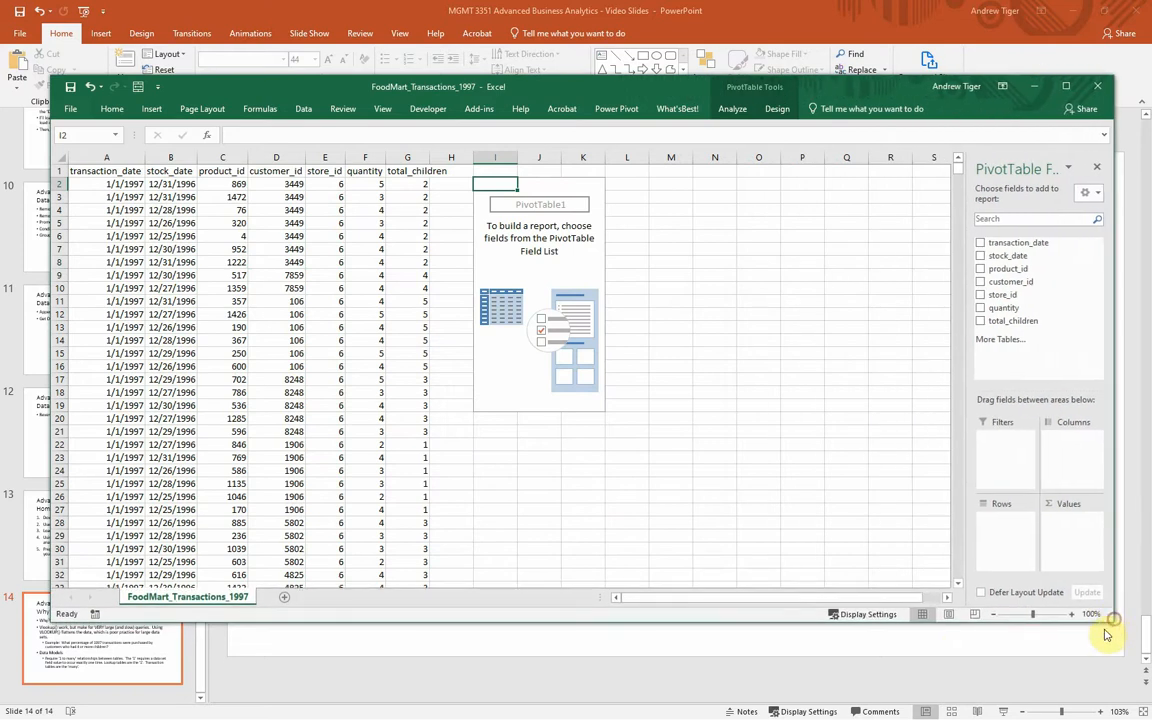
drag(1013, 325, 1008, 535)
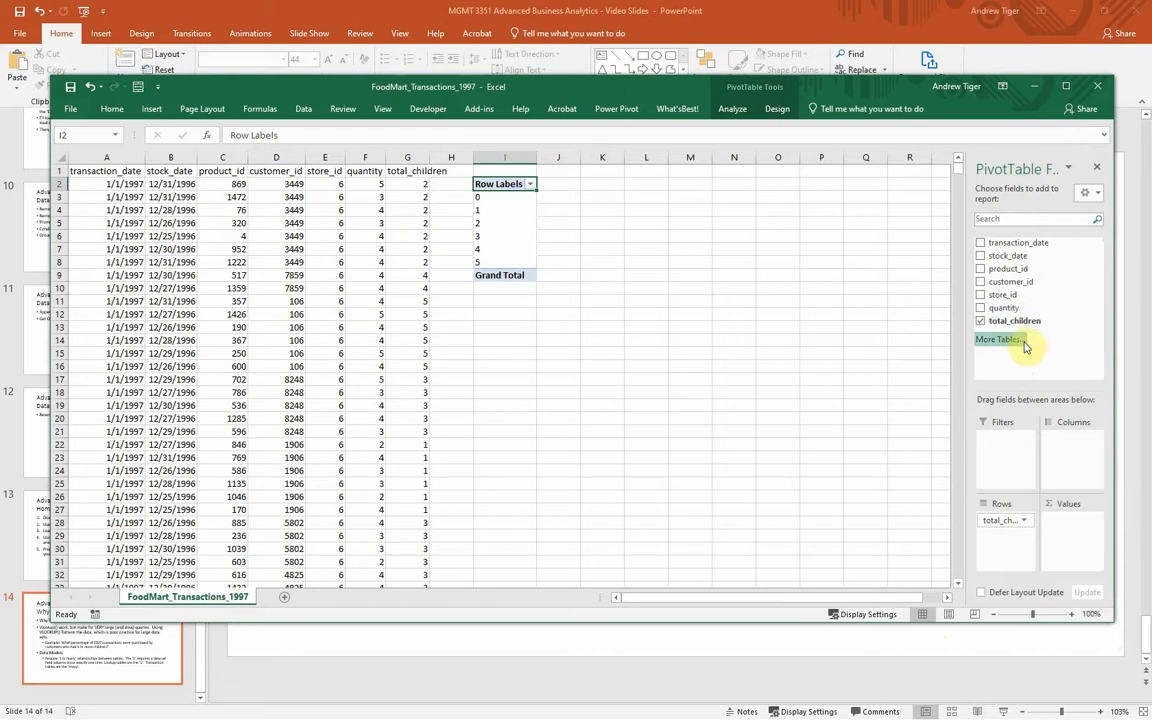
drag(1059, 319, 1090, 542)
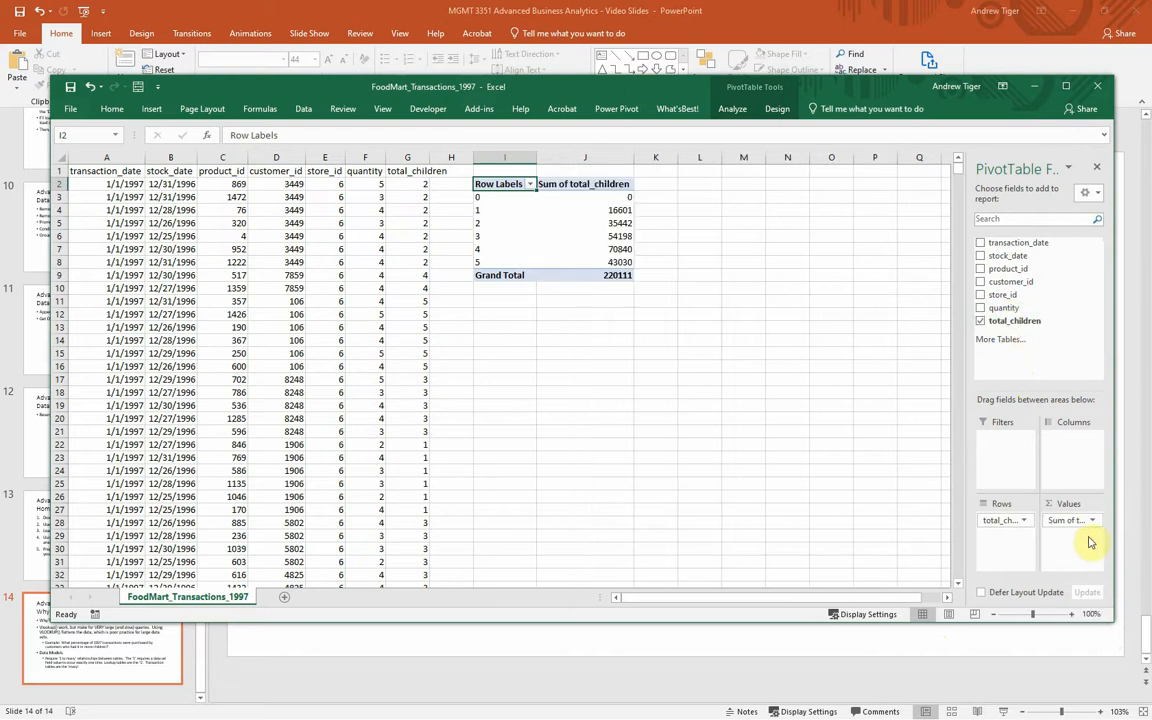
Step: Change the PivotTable's total_children values to be summarized by Count
click(1090, 521)
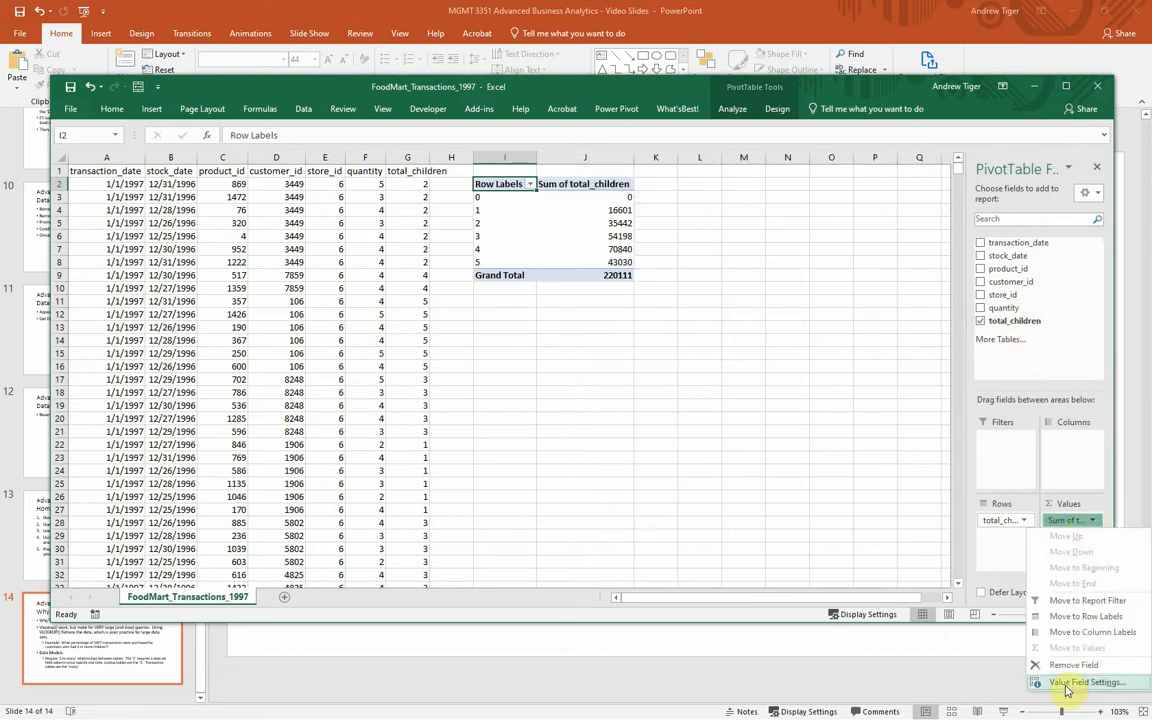
click(1066, 684)
click(452, 437)
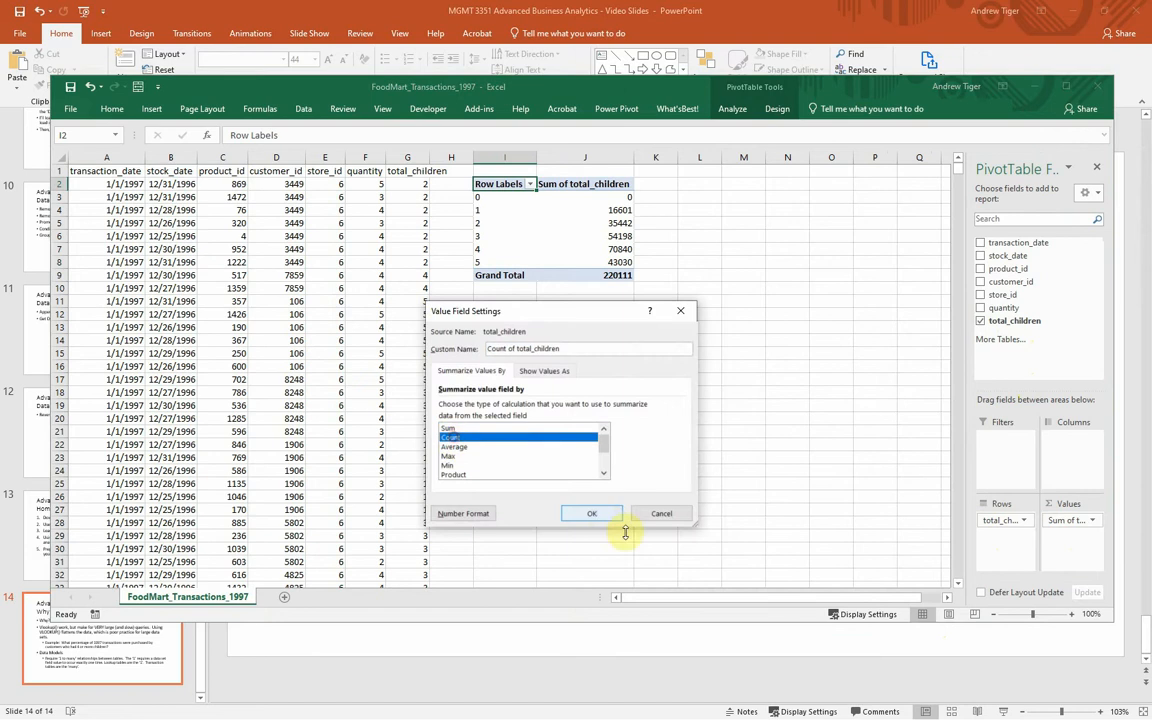
click(600, 515)
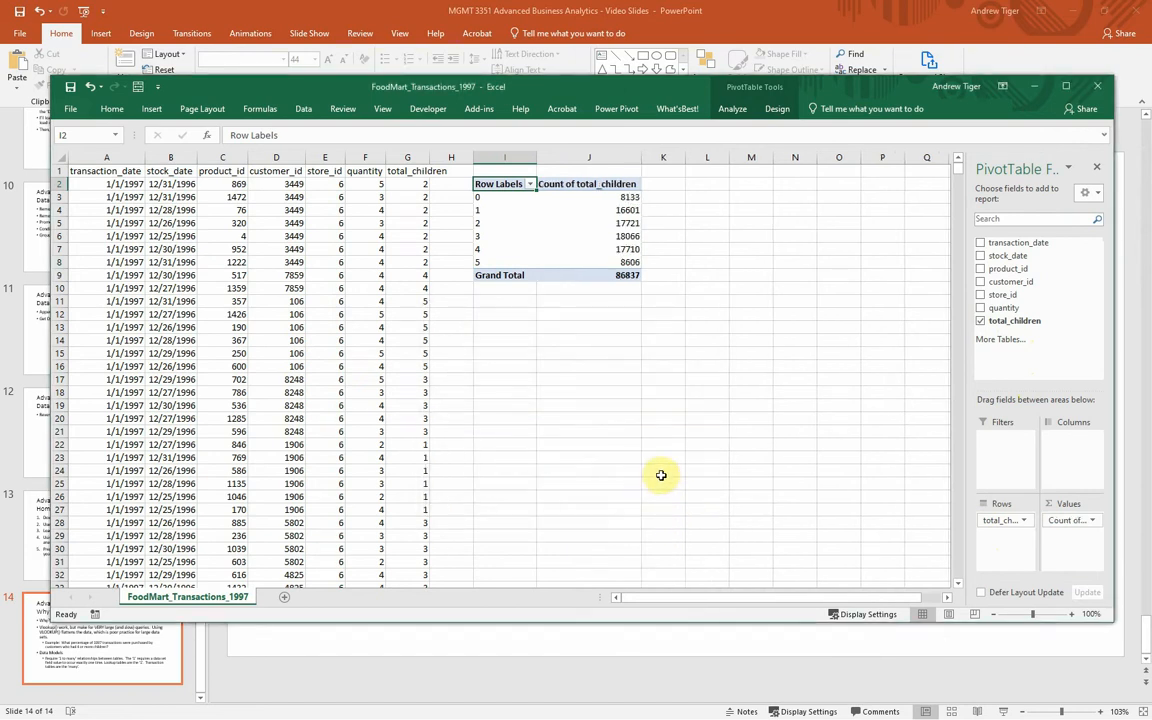
Step: Examine the PivotTable's transaction counts for 4 and 5 children against the grand total
click(596, 276)
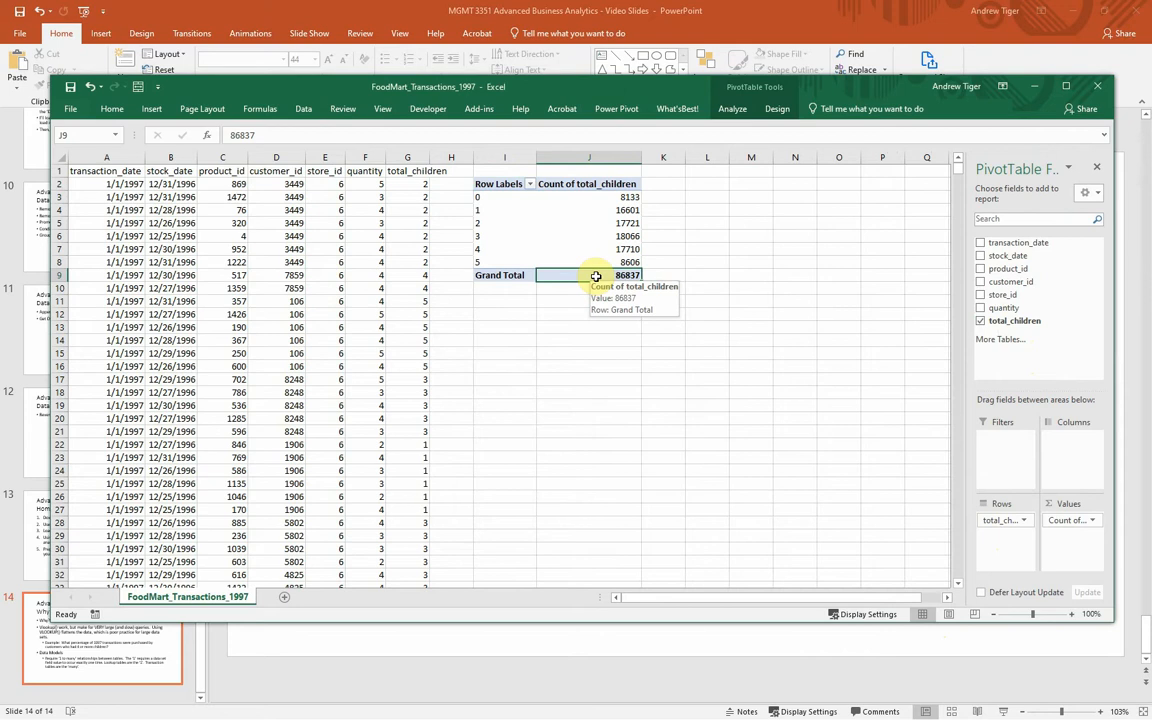
click(606, 249)
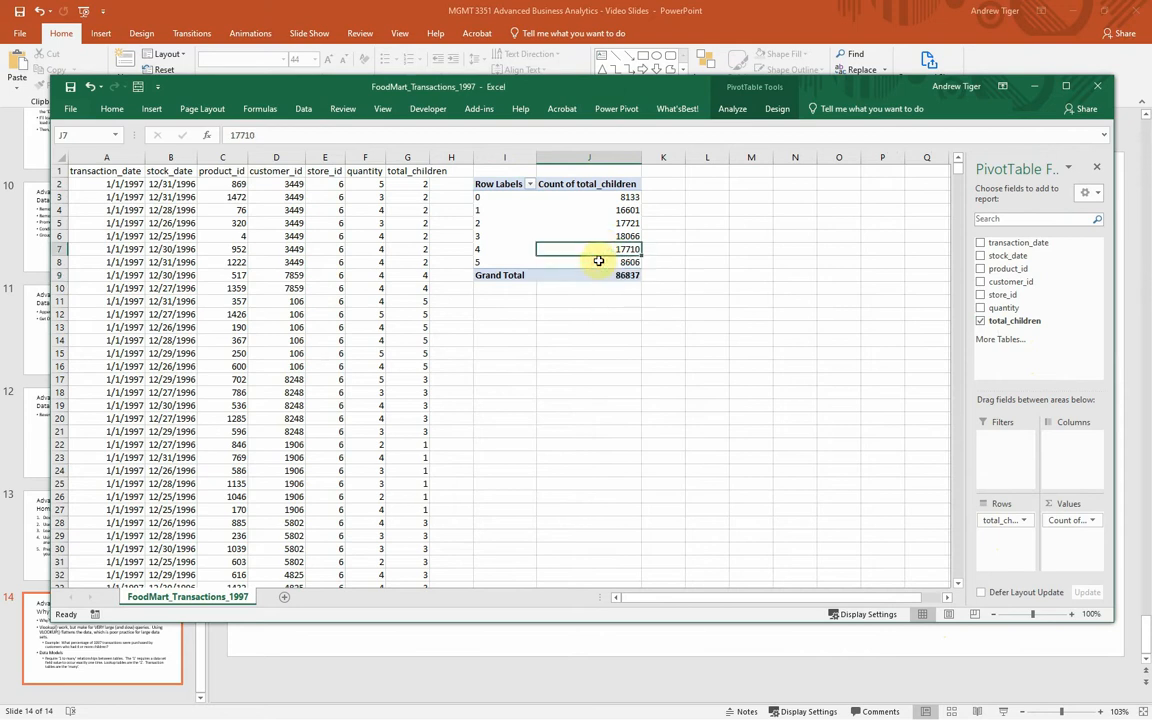
click(598, 261)
click(597, 254)
click(603, 264)
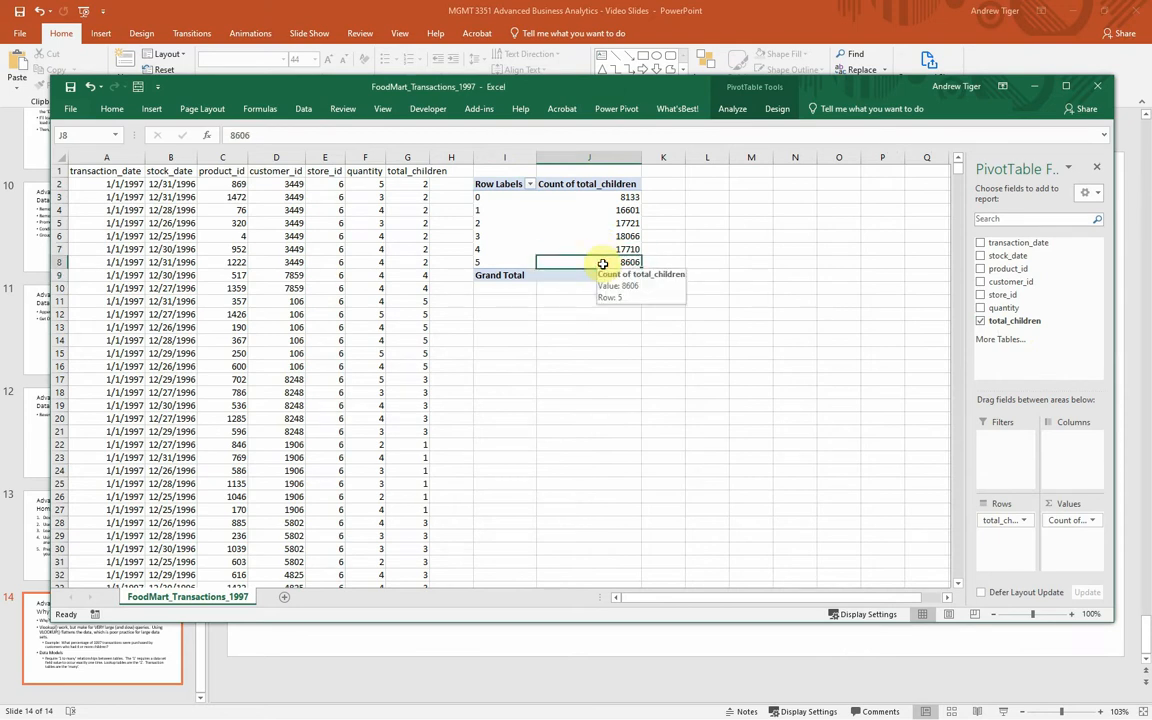
click(600, 278)
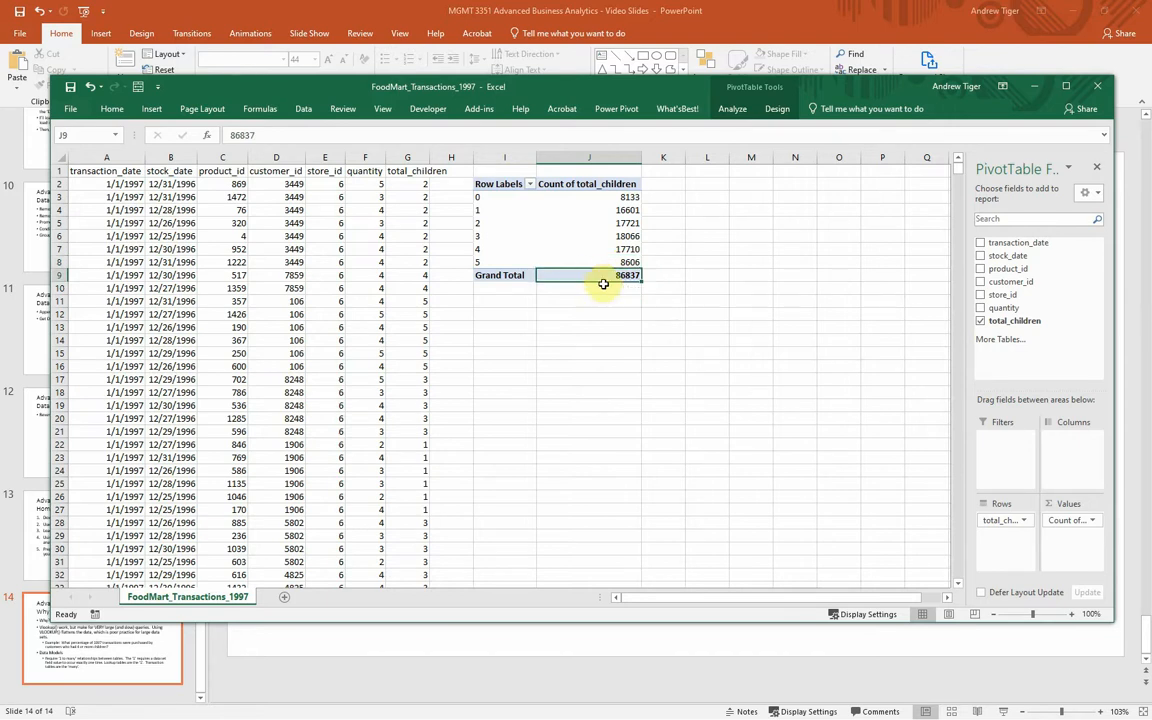
click(597, 251)
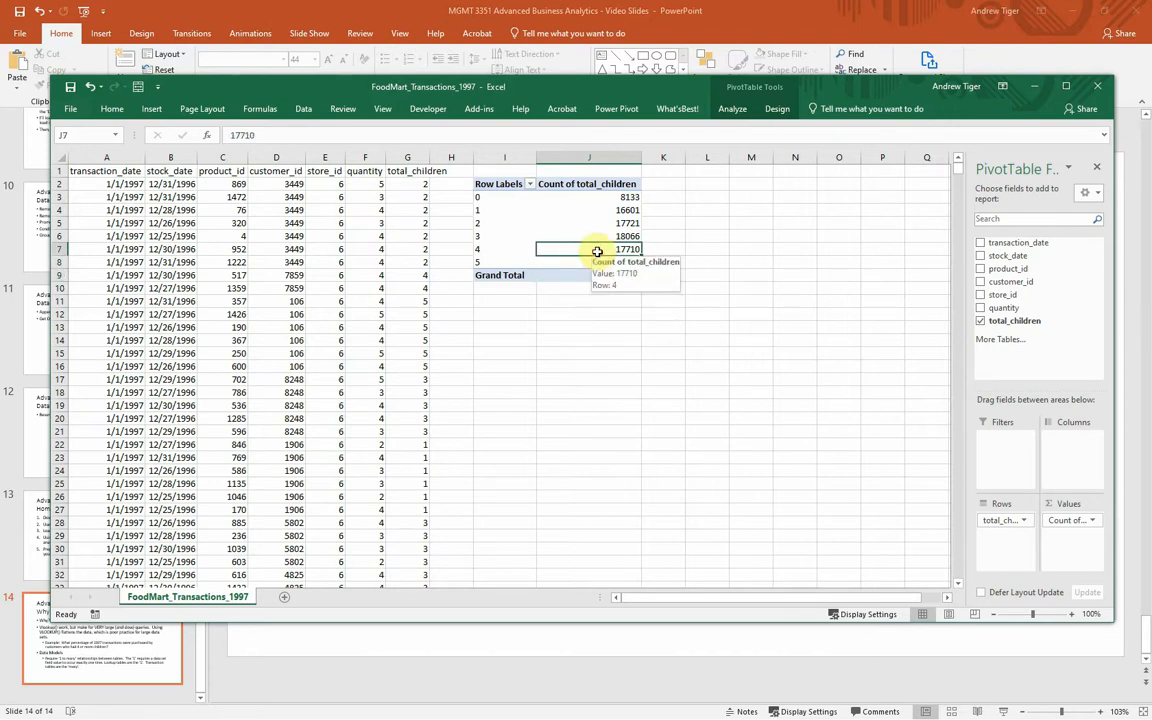
Step: Show the PivotTable's total_children counts as % of Column Total
right_click(573, 228)
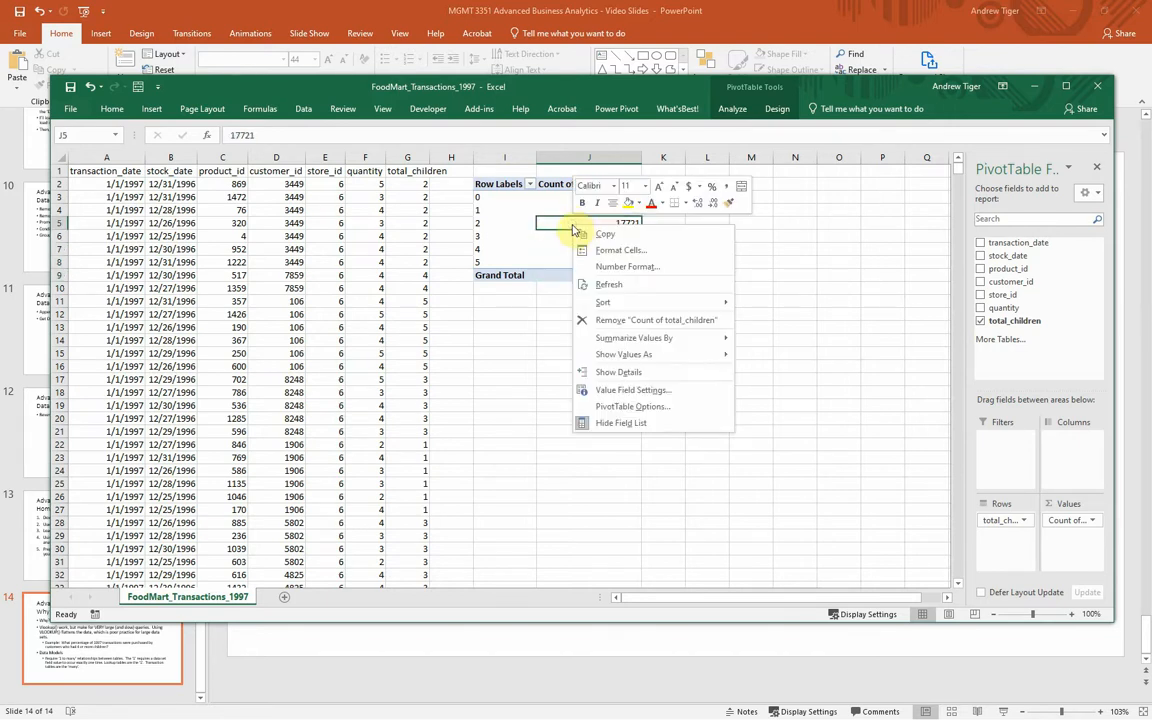
mouse_move(600, 340)
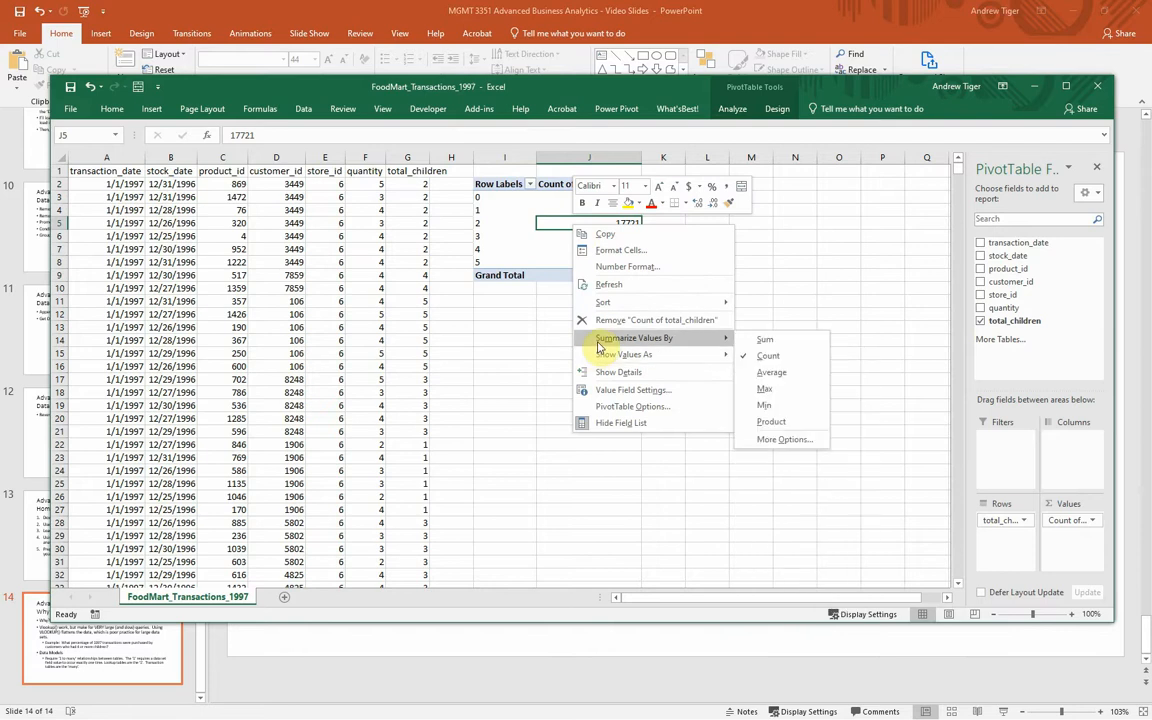
mouse_move(650, 355)
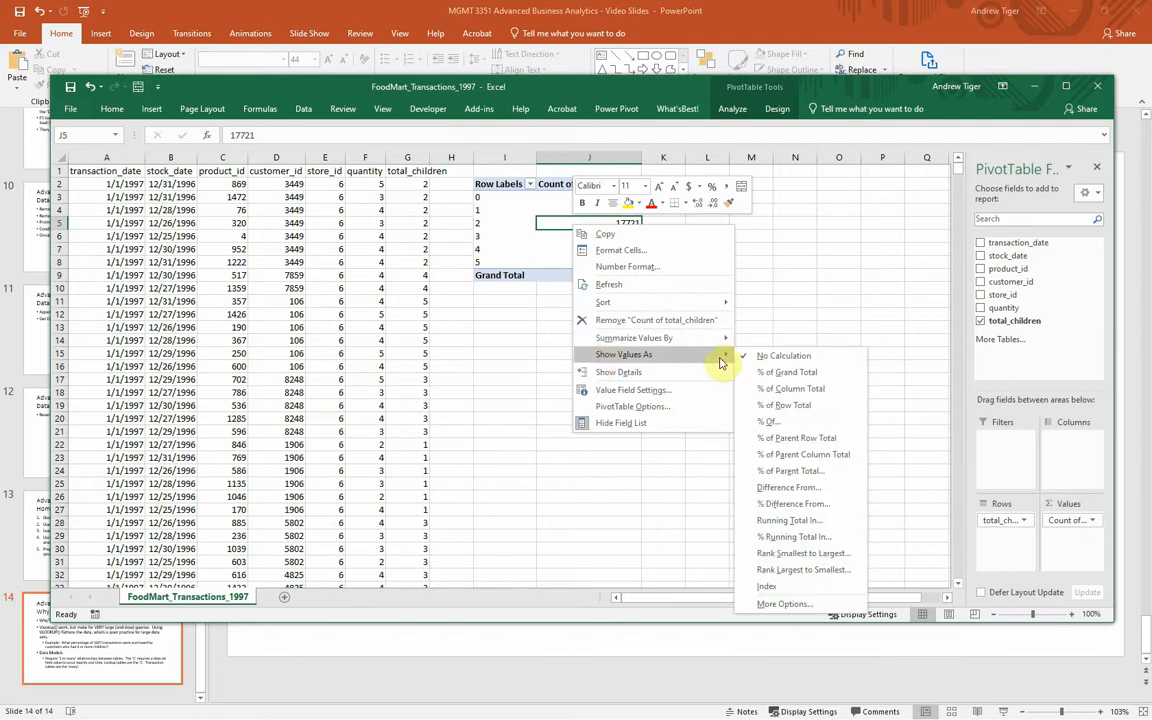
click(778, 388)
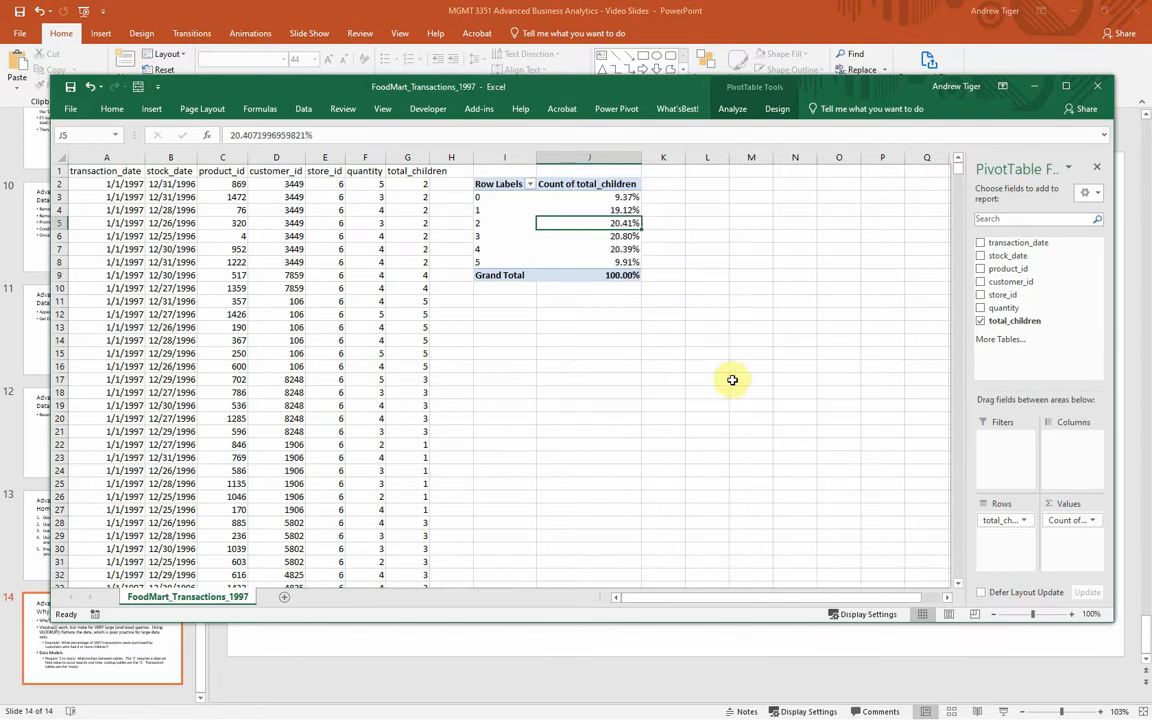
double_click(601, 250)
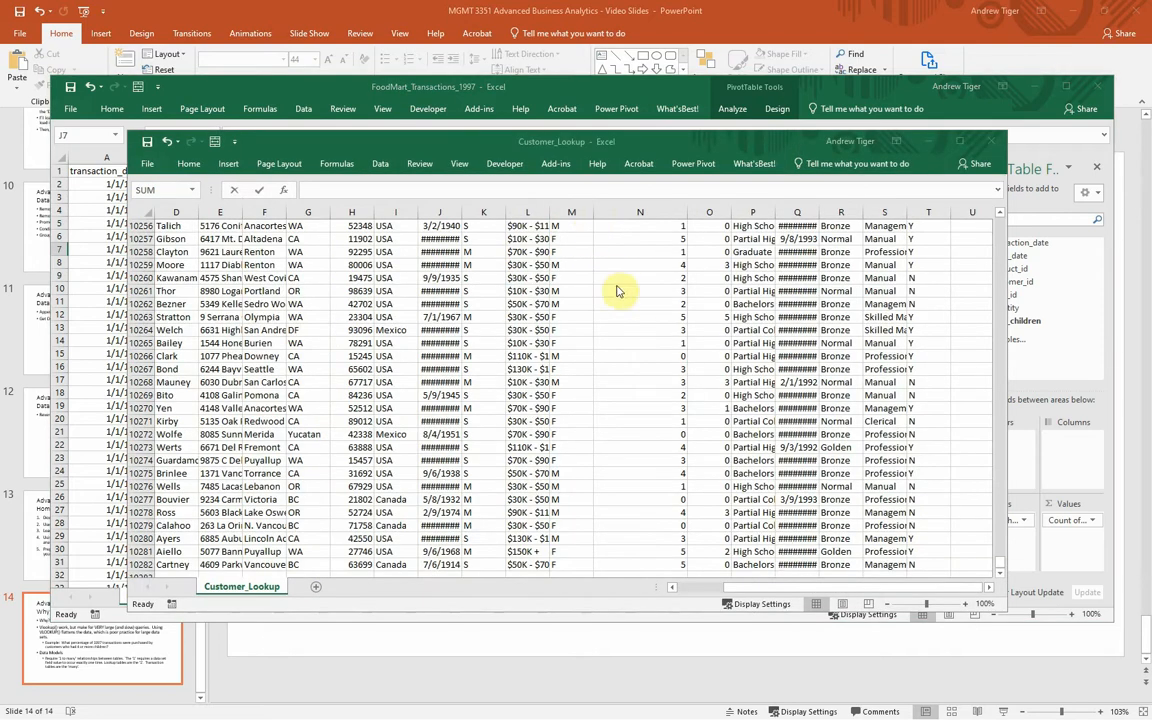
Step: Insert a pie PivotChart from the PivotTable in FoodMart_Transactions_1997 and place it below the table
click(501, 86)
click(605, 222)
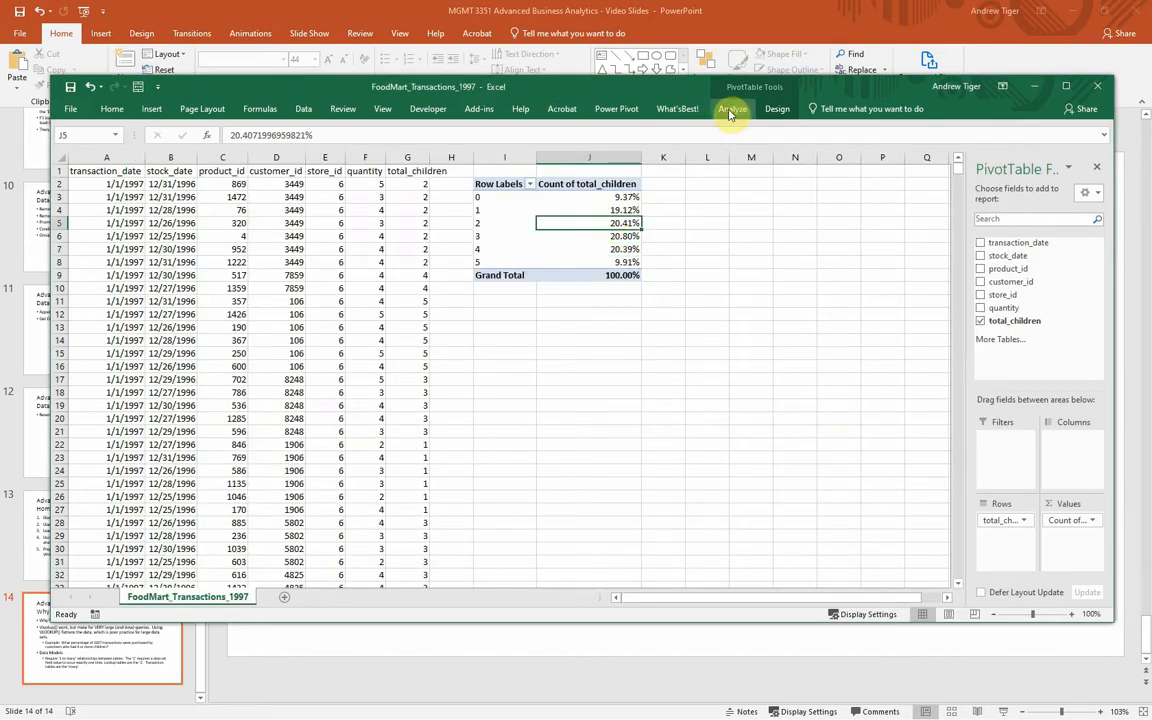
click(731, 107)
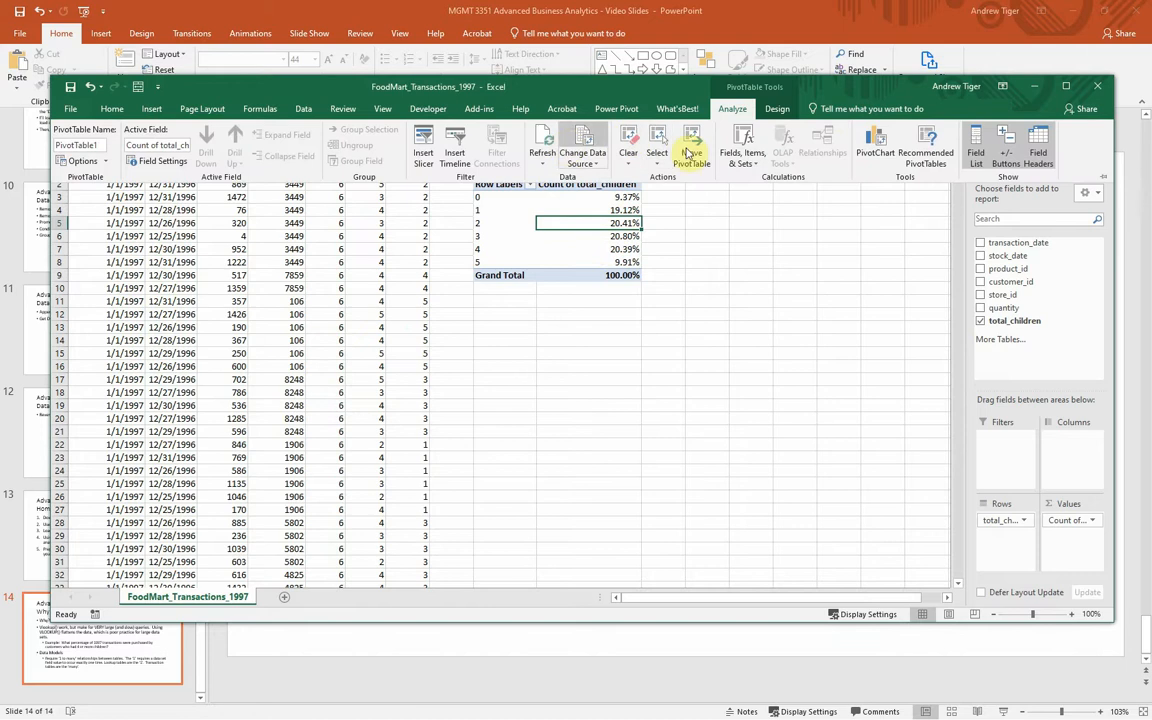
click(868, 148)
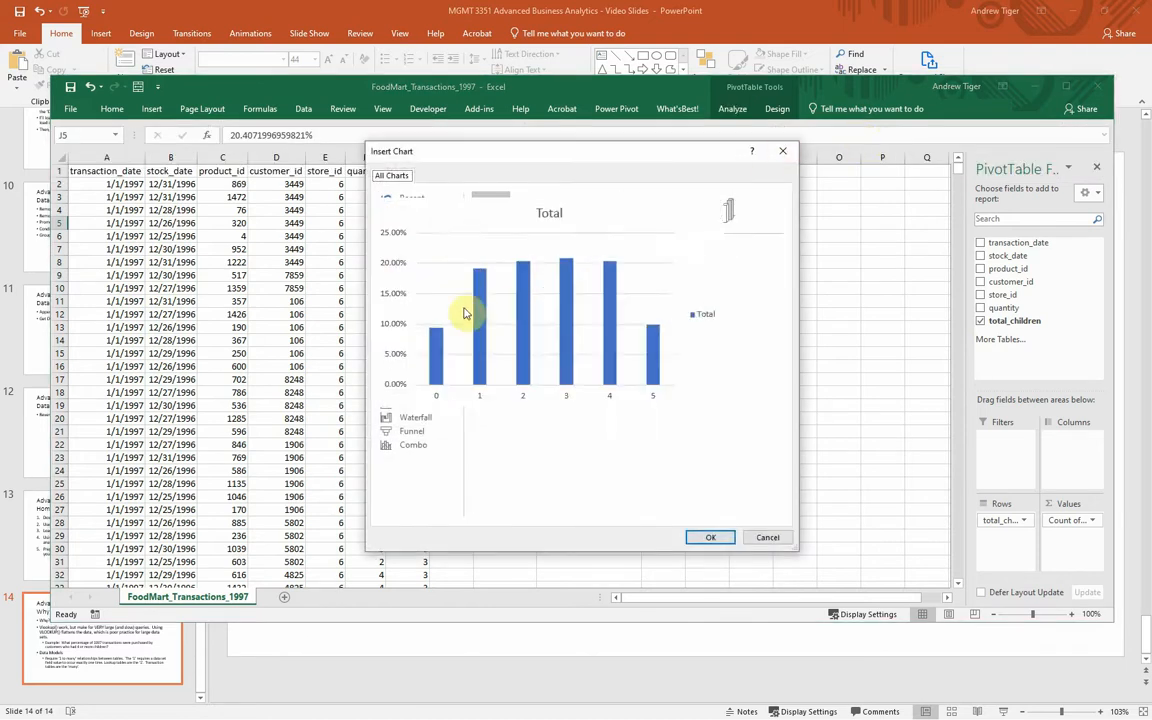
click(410, 254)
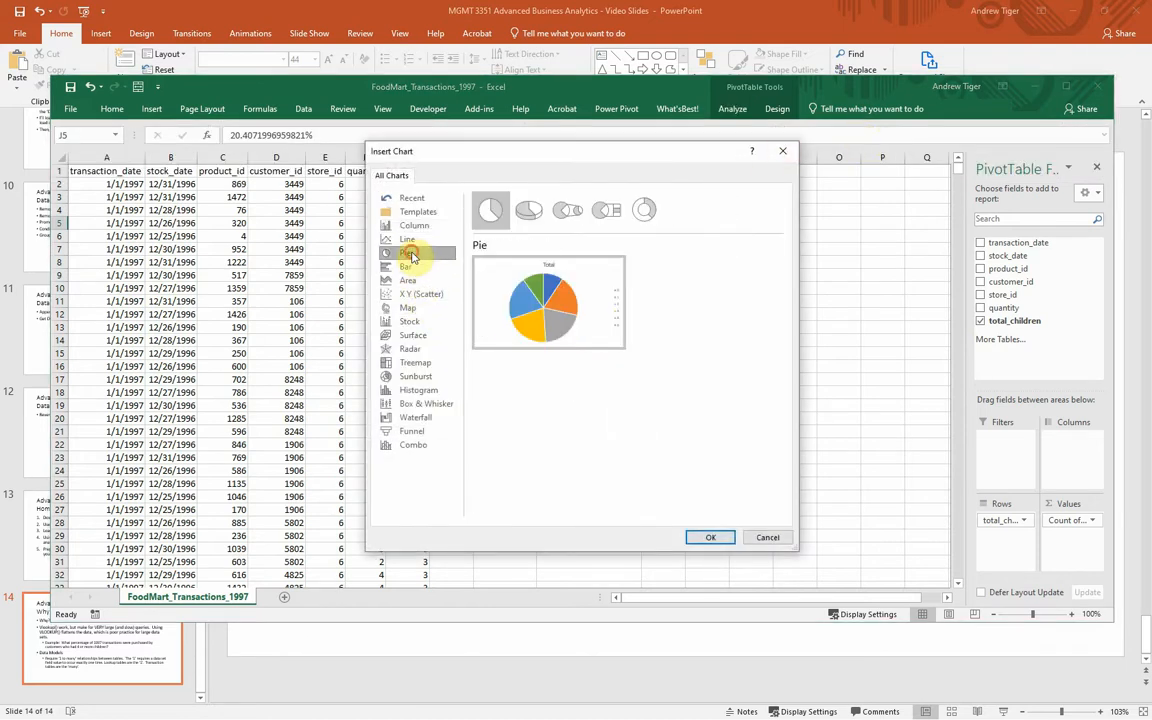
click(706, 537)
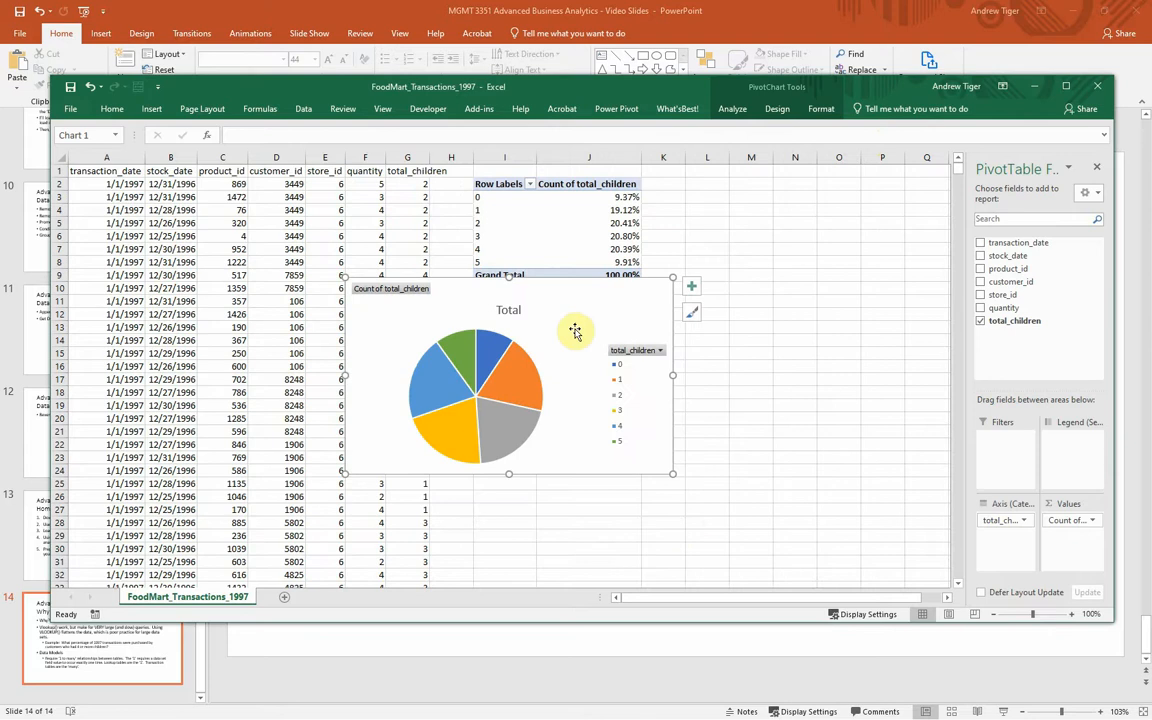
drag(579, 329, 725, 345)
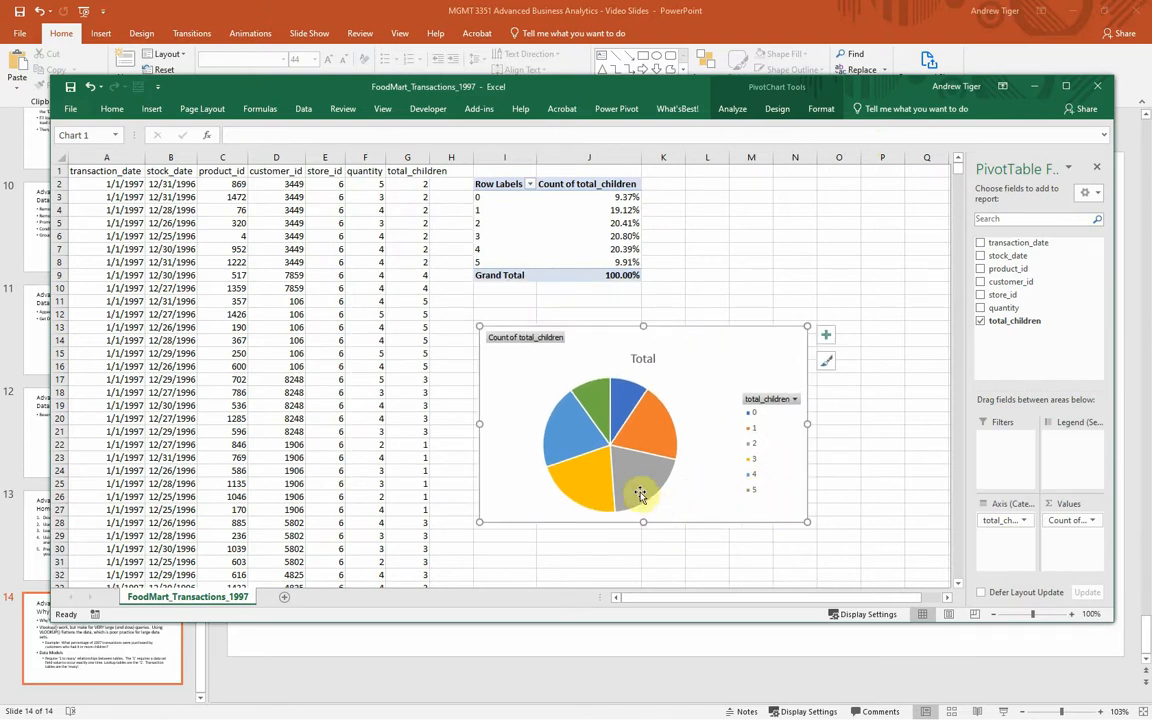
mouse_move(630, 485)
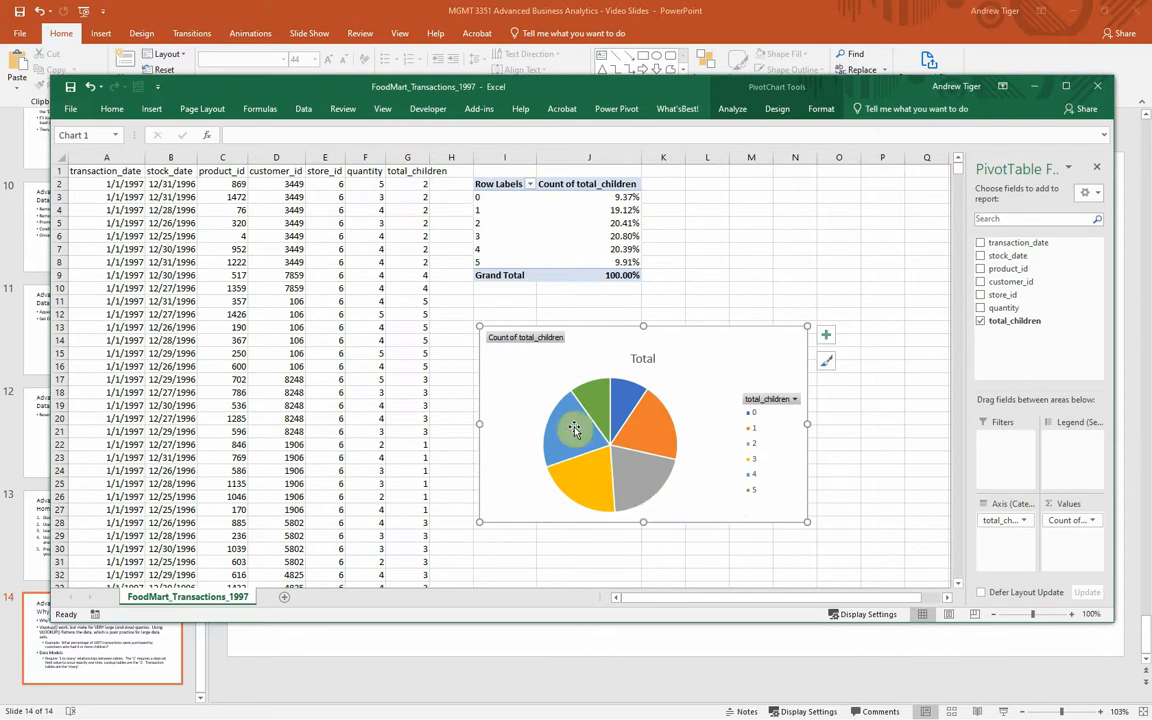
mouse_move(568, 424)
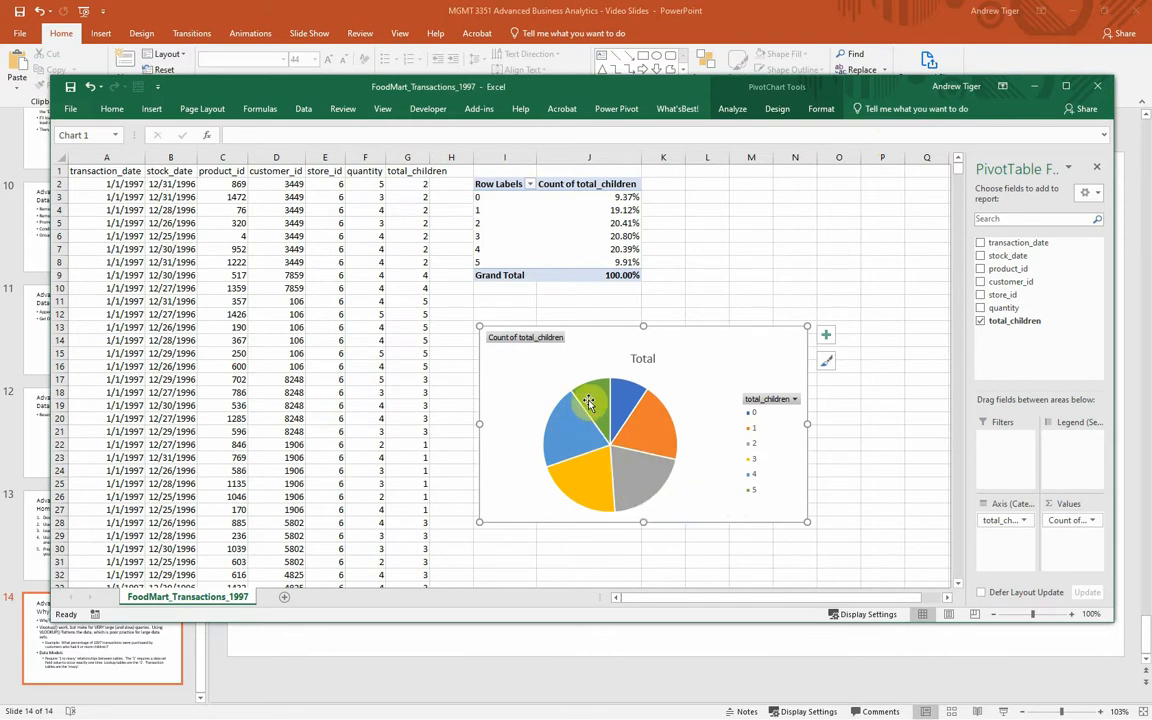
mouse_move(588, 400)
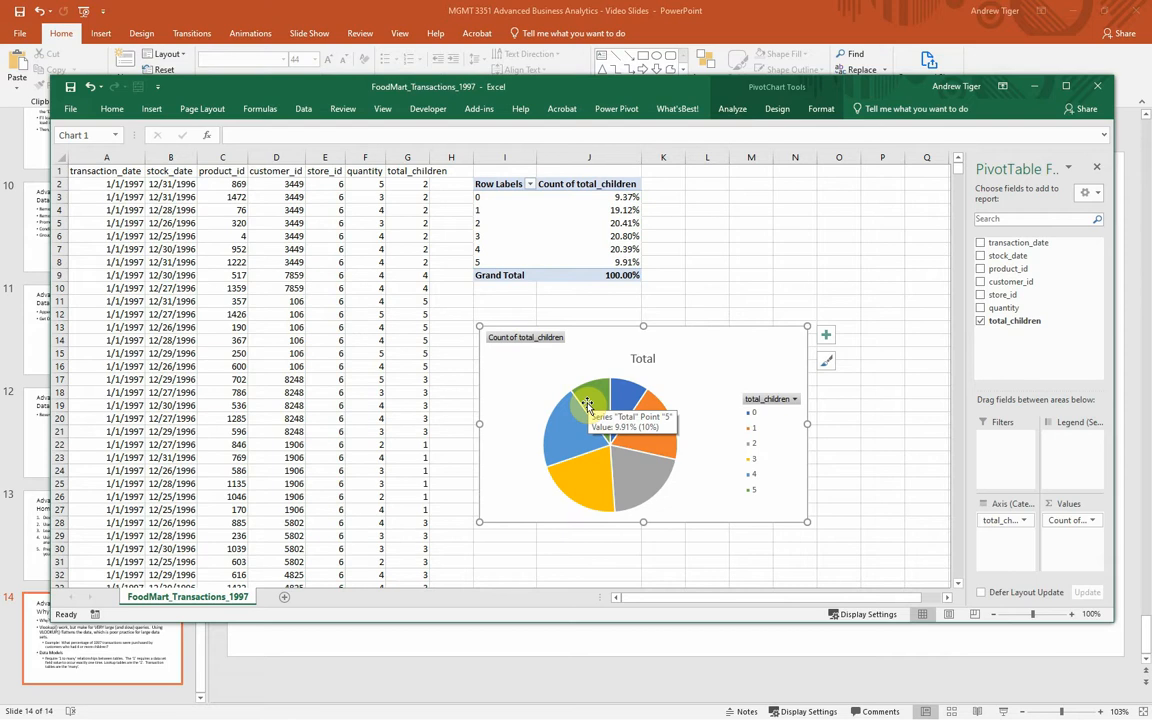
Step: Switch to PowerPoint and add the answer "About 30%." after the example question about customers with 4 or more children
click(258, 12)
click(722, 445)
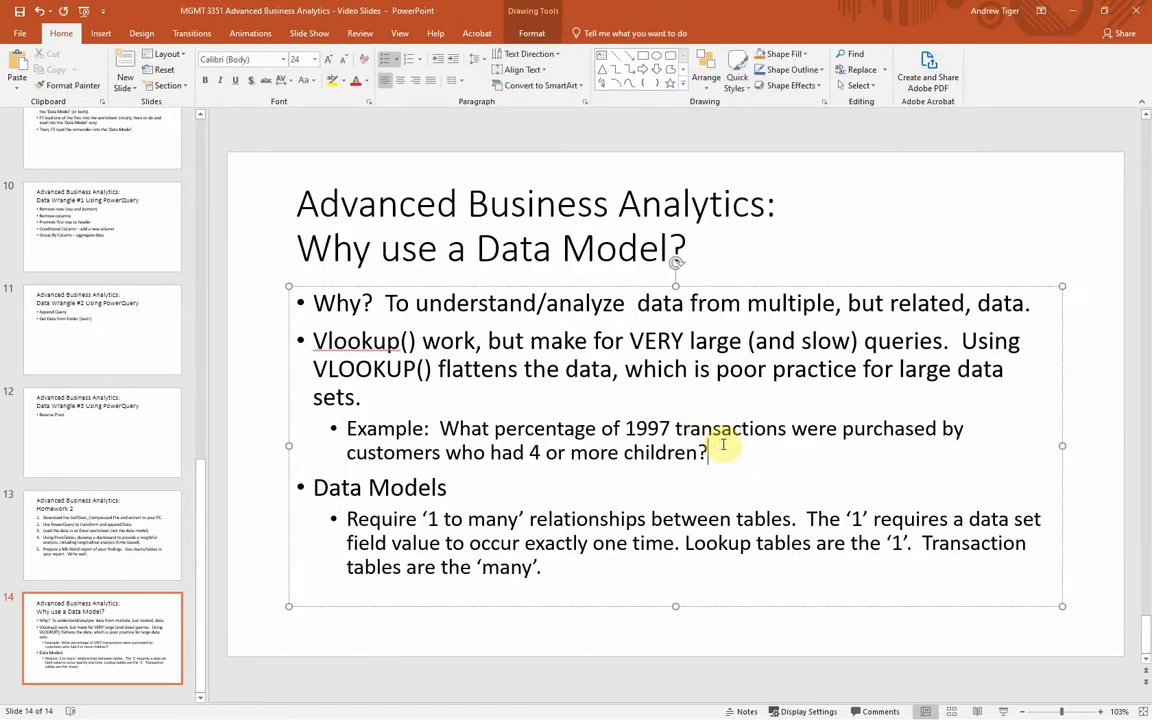
text(About 30)
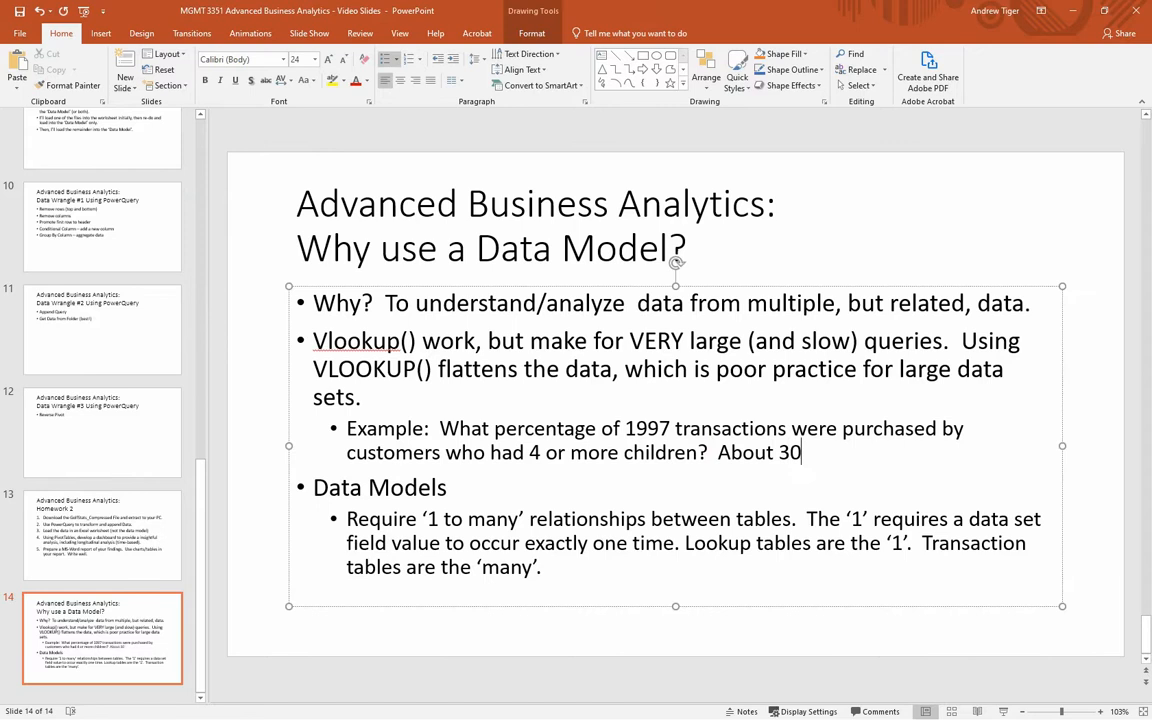
text(%.)
click(1023, 232)
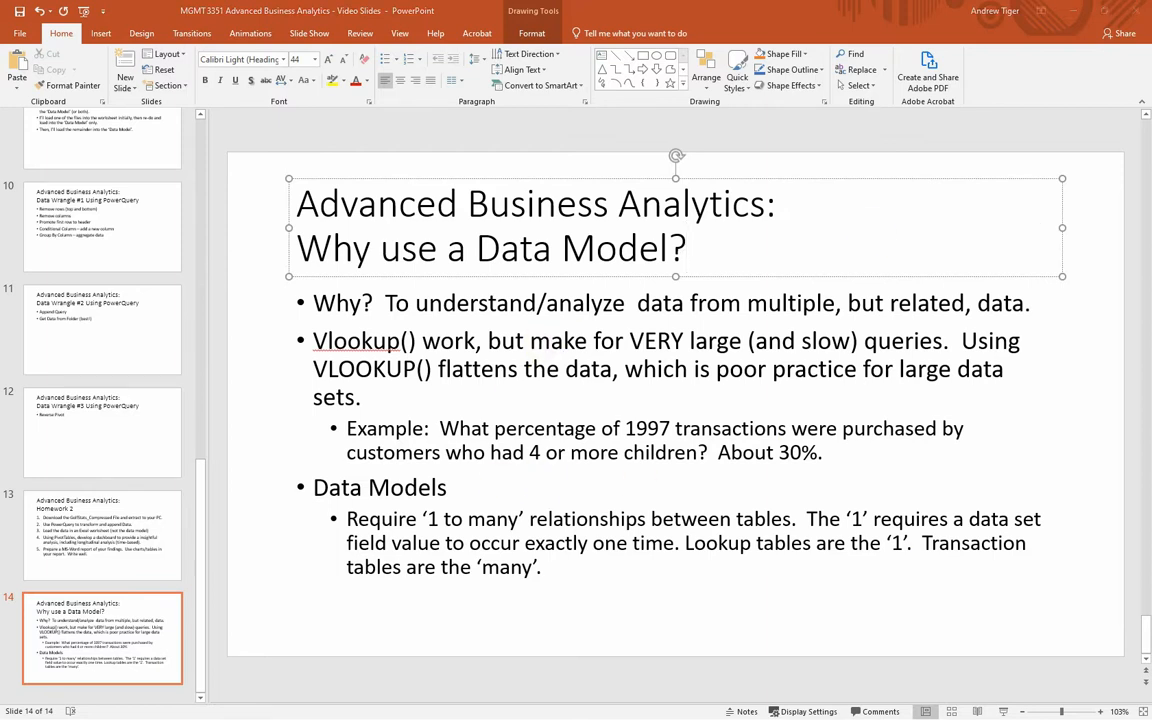
Step: Switch to the Customer_Lookup workbook in Excel, then widen and reposition its window to show more columns
key(alt+Tab)
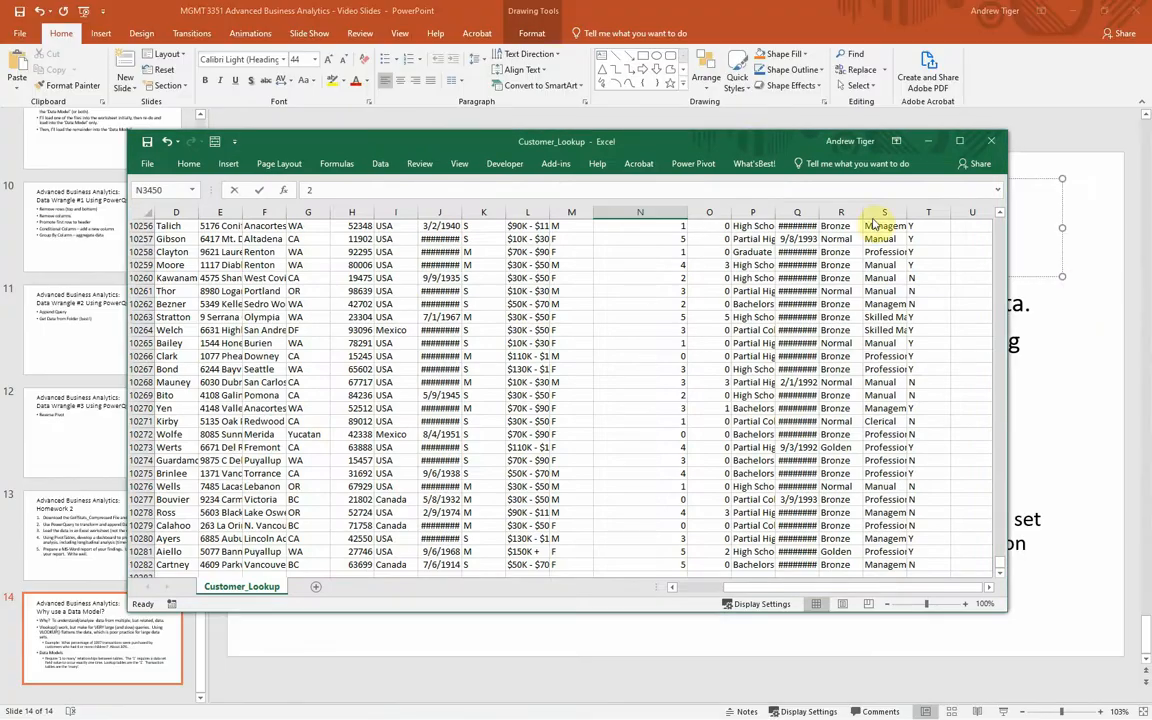
drag(738, 146, 465, 130)
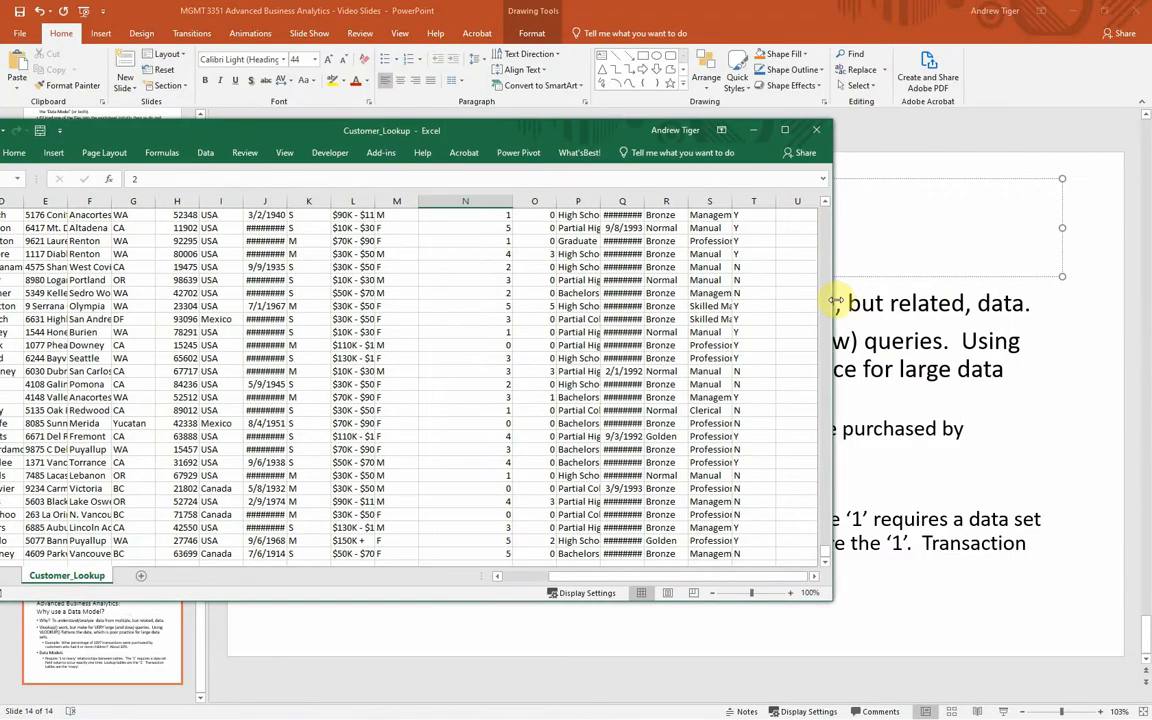
drag(834, 303, 1137, 306)
drag(714, 136, 753, 128)
drag(864, 126, 786, 145)
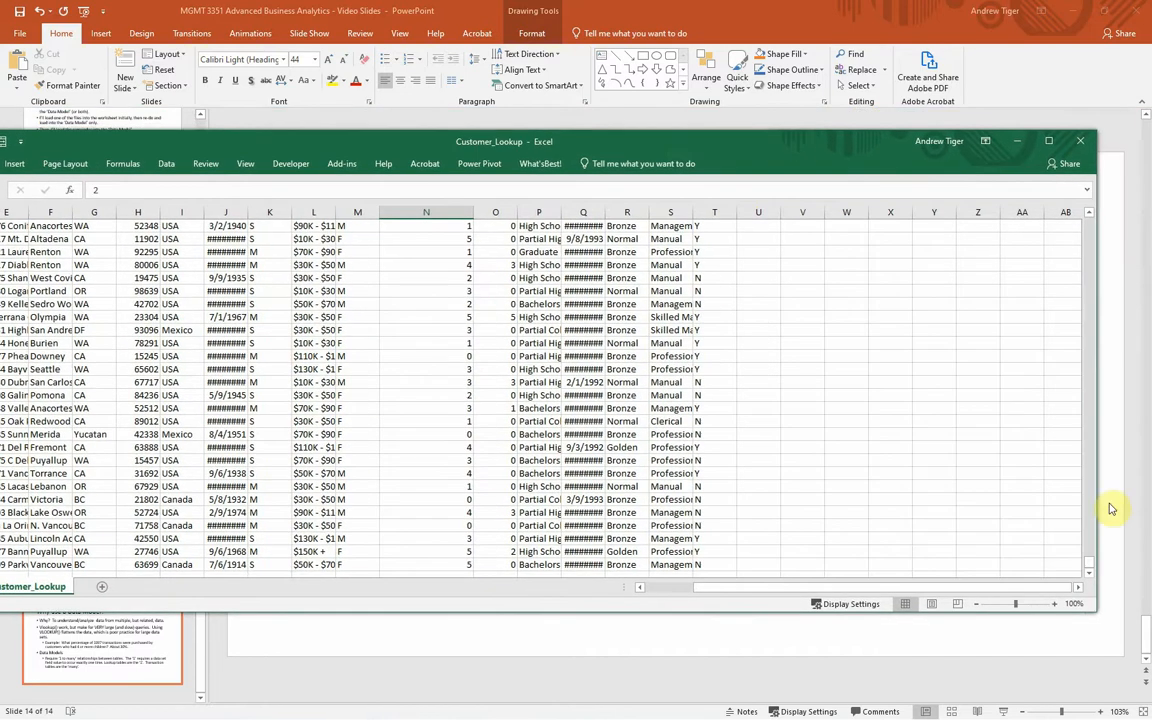
Step: Review the homeowner, occupation and yearly_income headers in row 1 of the Customer_Lookup sheet
drag(1075, 275, 1075, 172)
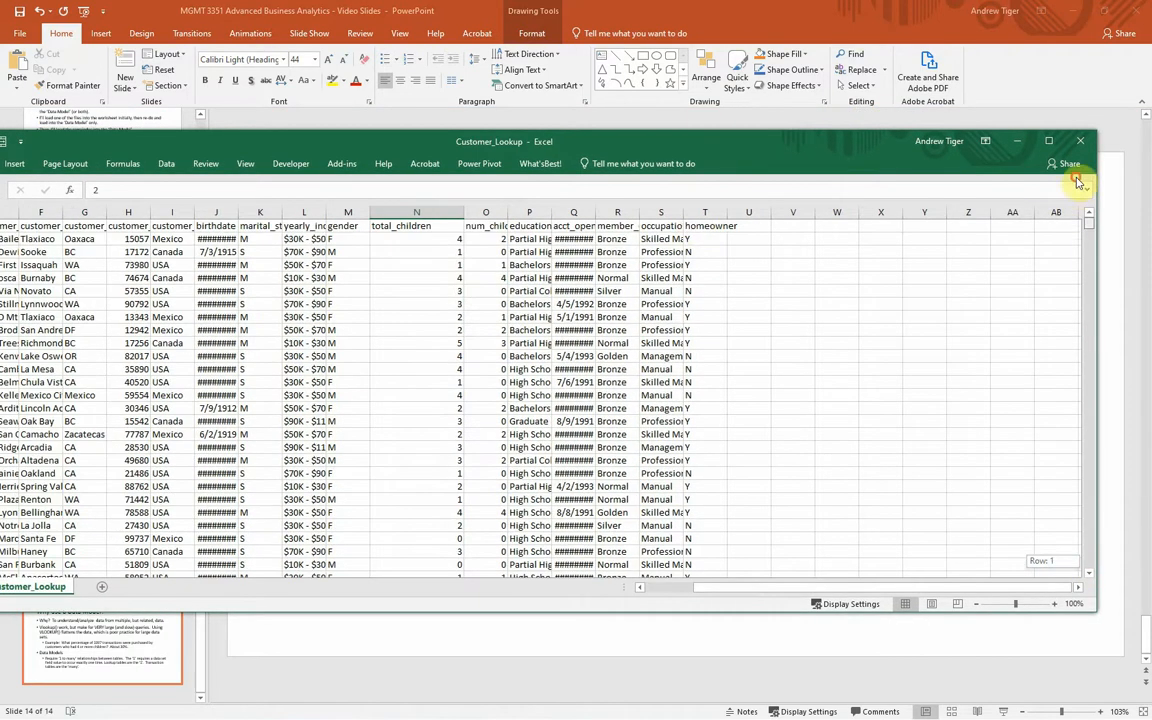
click(700, 226)
drag(571, 140, 664, 110)
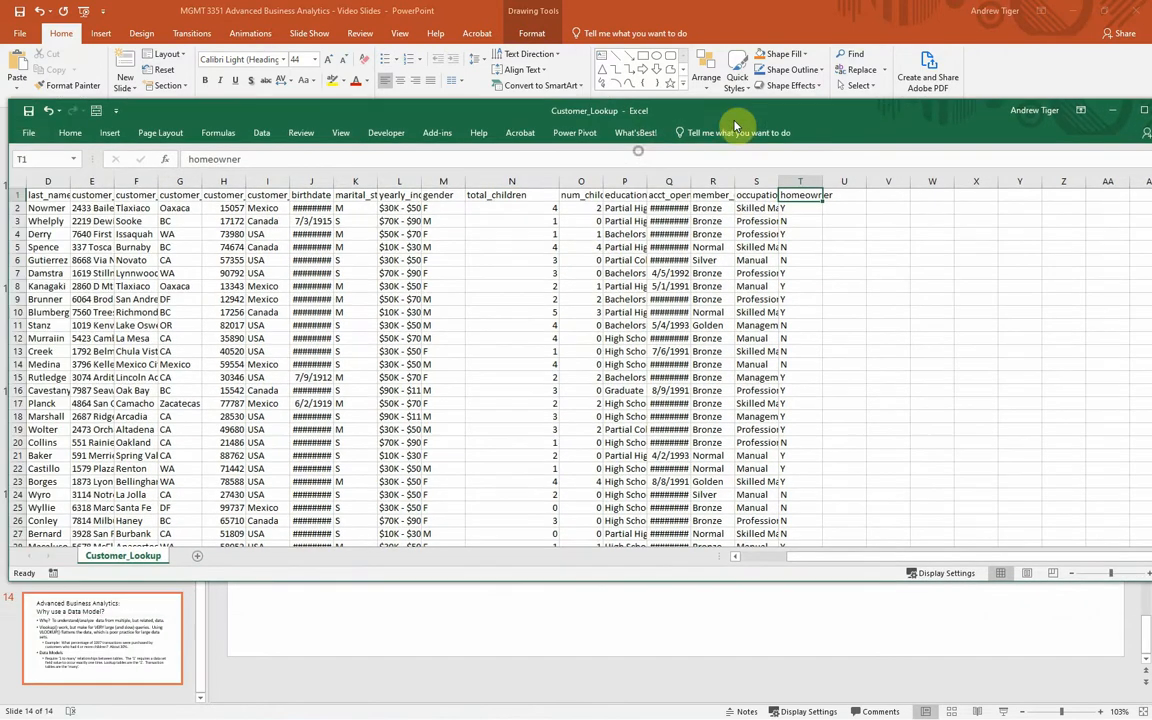
click(767, 197)
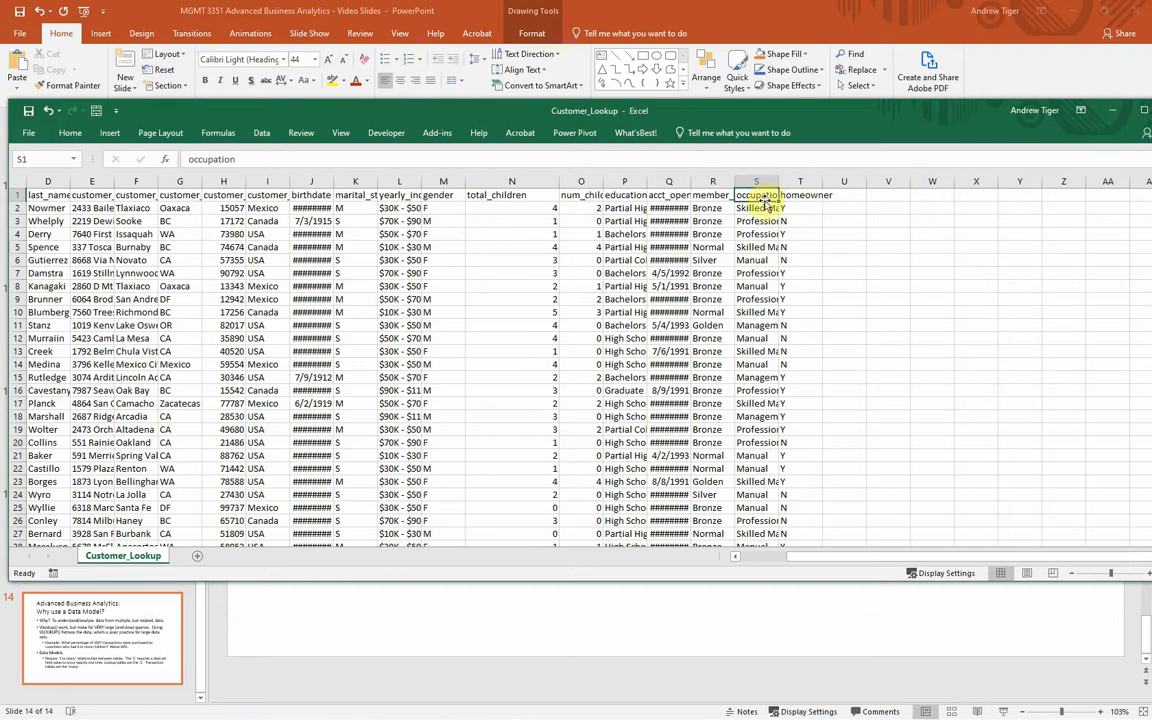
click(390, 193)
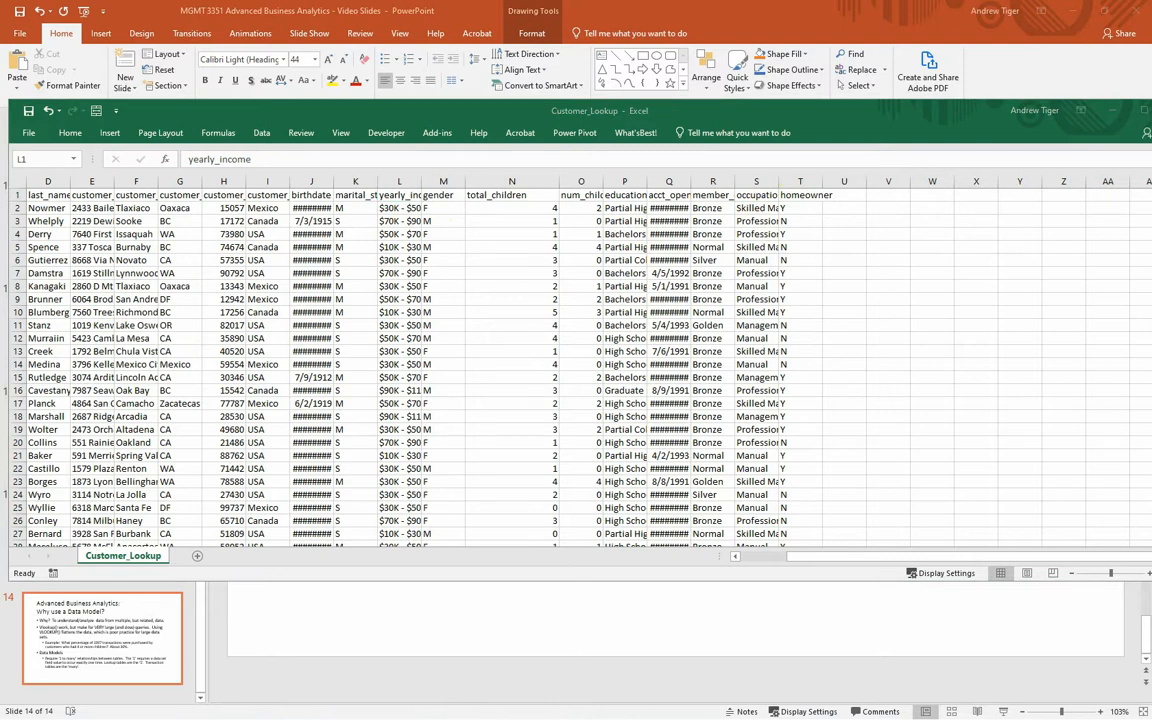
Step: Return to FoodMart_Transactions_1997 and inspect the total_children, customer_id and product_id columns, including the VLOOKUP formula in G7
key(alt+Tab)
click(416, 171)
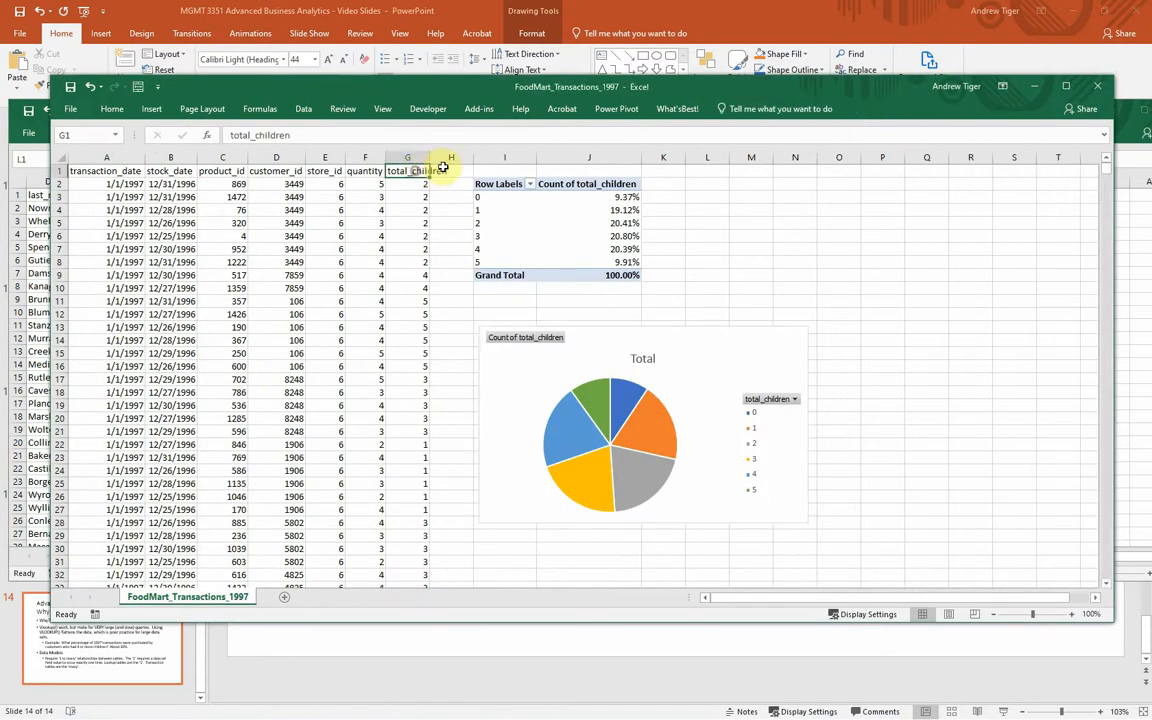
drag(398, 174, 457, 226)
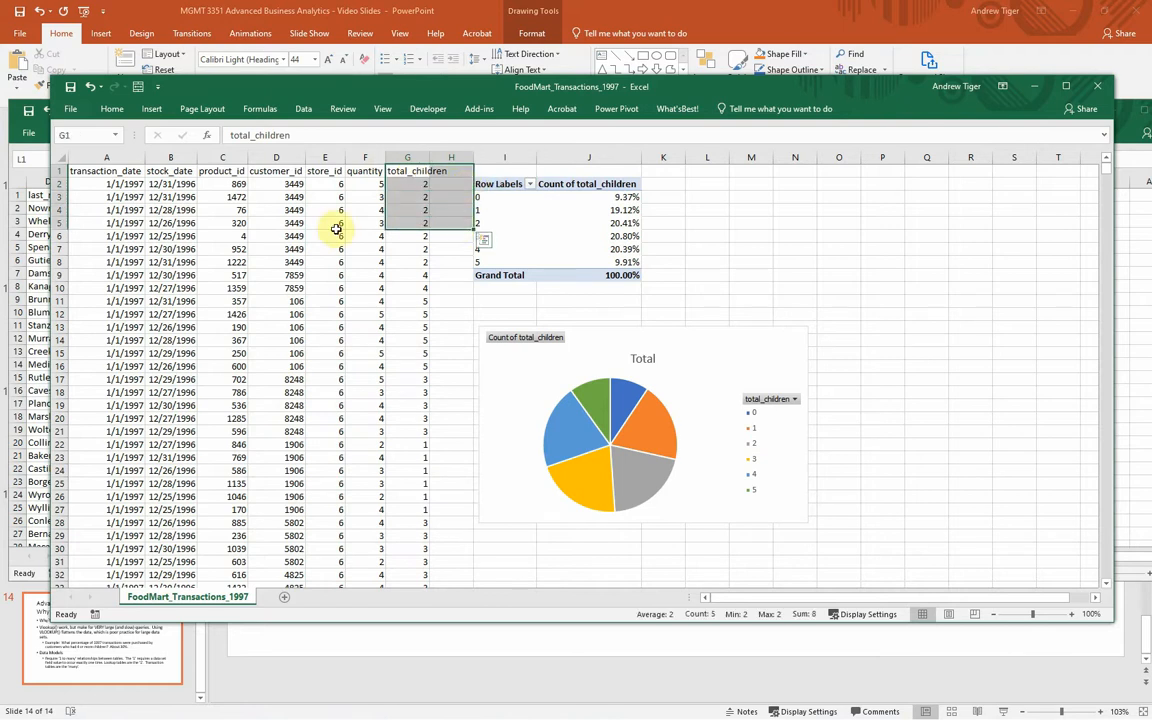
click(268, 183)
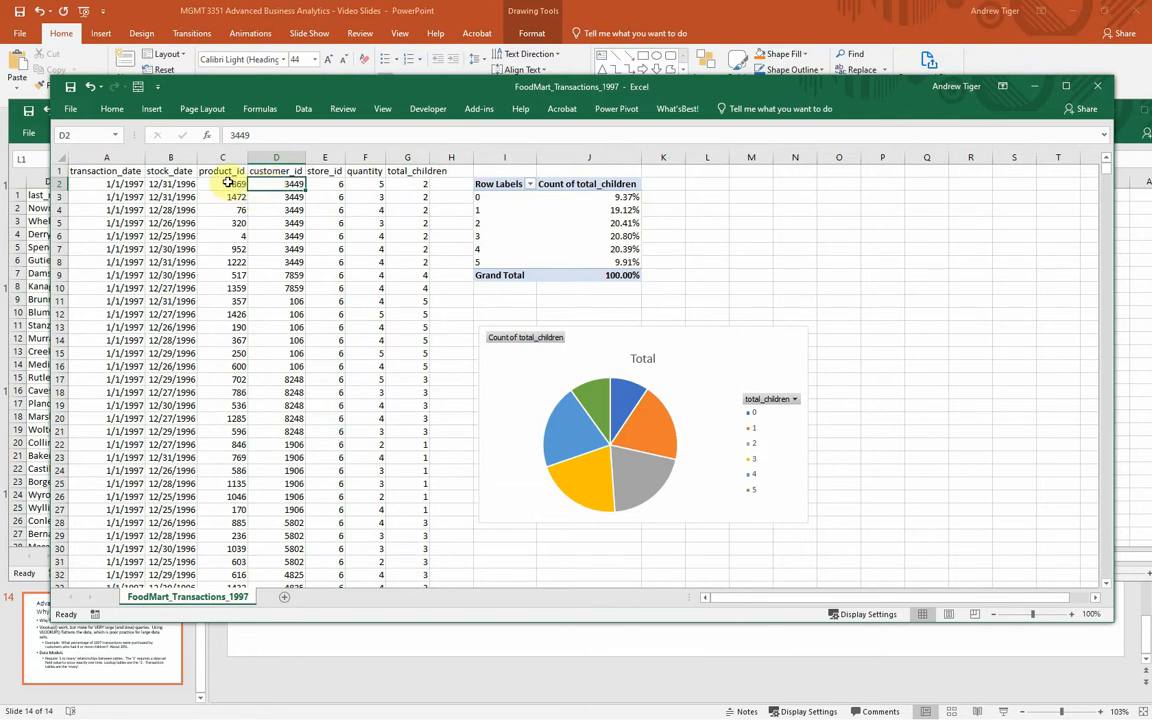
click(227, 185)
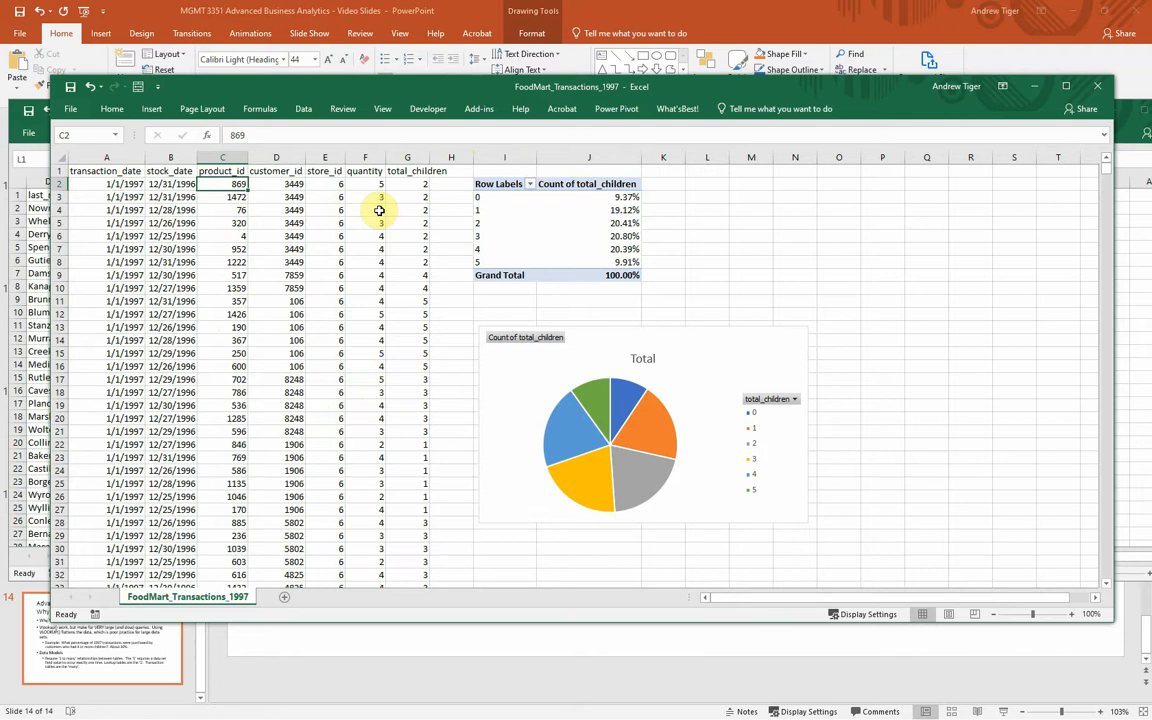
click(416, 249)
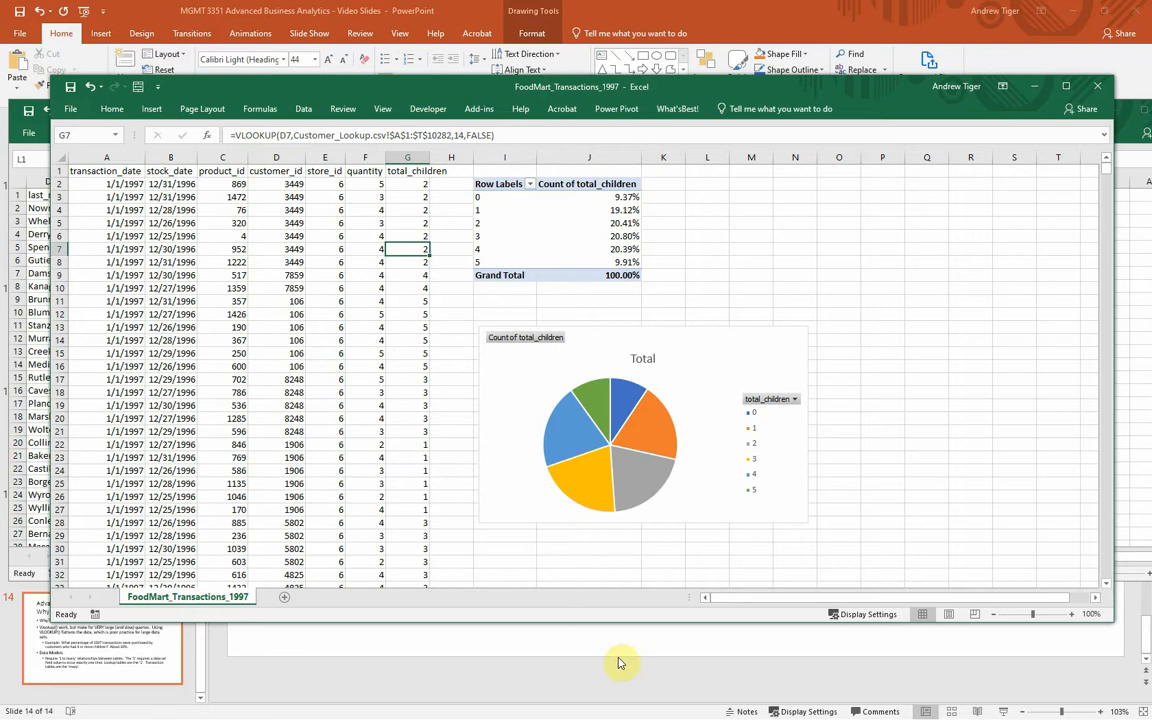
Step: Switch to PowerPoint and highlight "Data Models" followed by "1 to many" on the Why use a Data Model slide
click(560, 643)
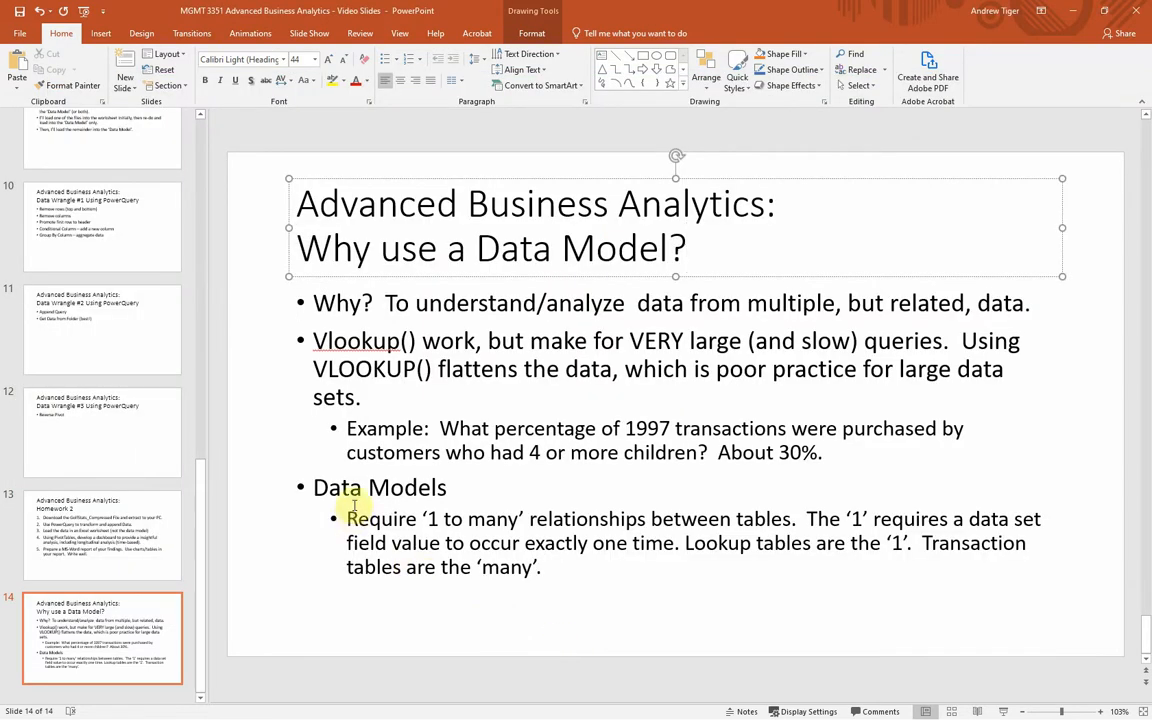
drag(455, 488, 308, 487)
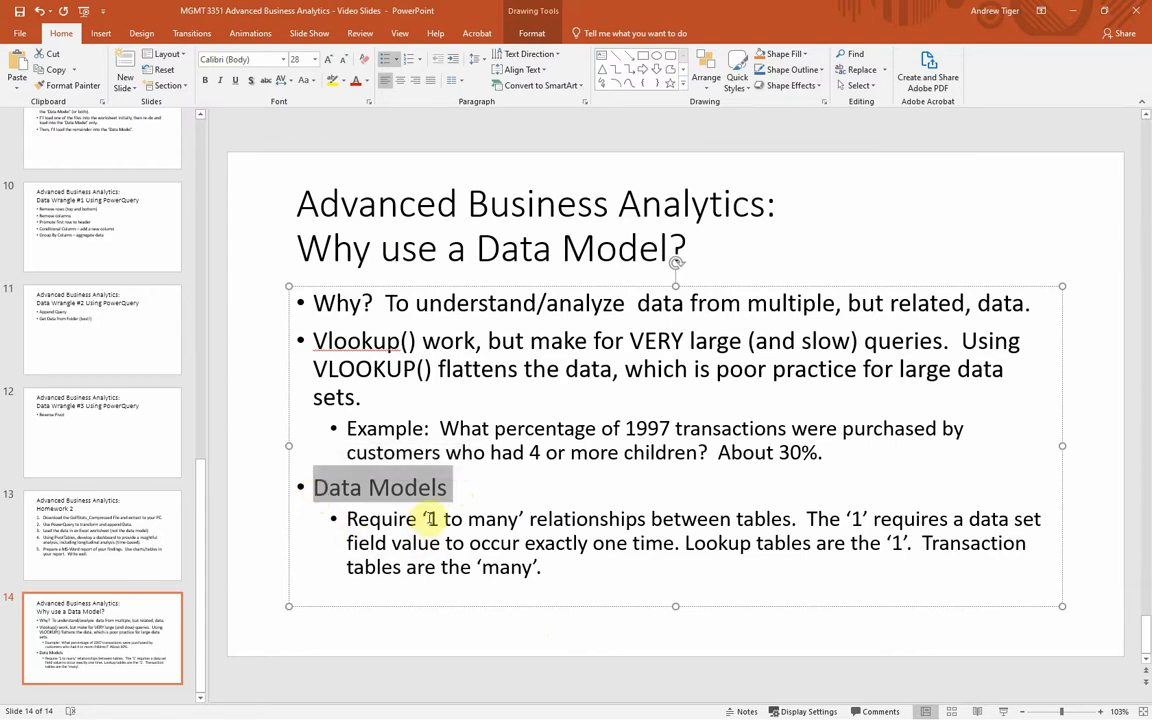
drag(428, 519, 520, 519)
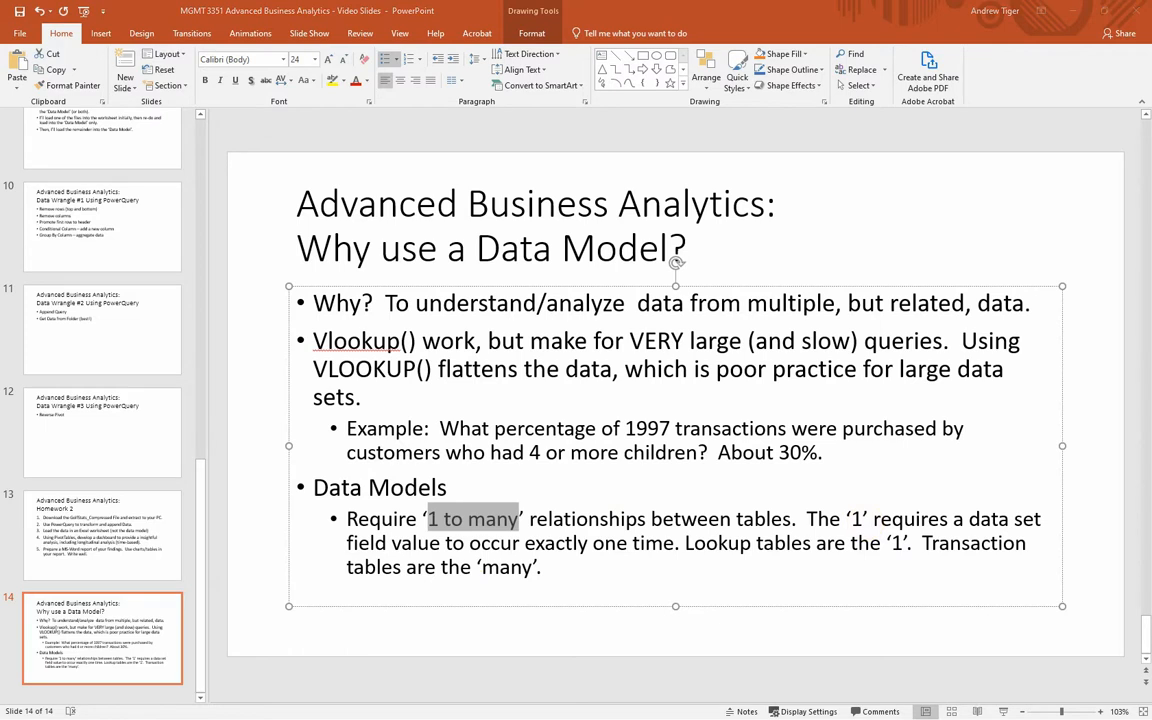
Step: Switch to the Customer_Lookup workbook in Excel and examine the customer ID values in column A, selecting cell A9
key(alt+Tab)
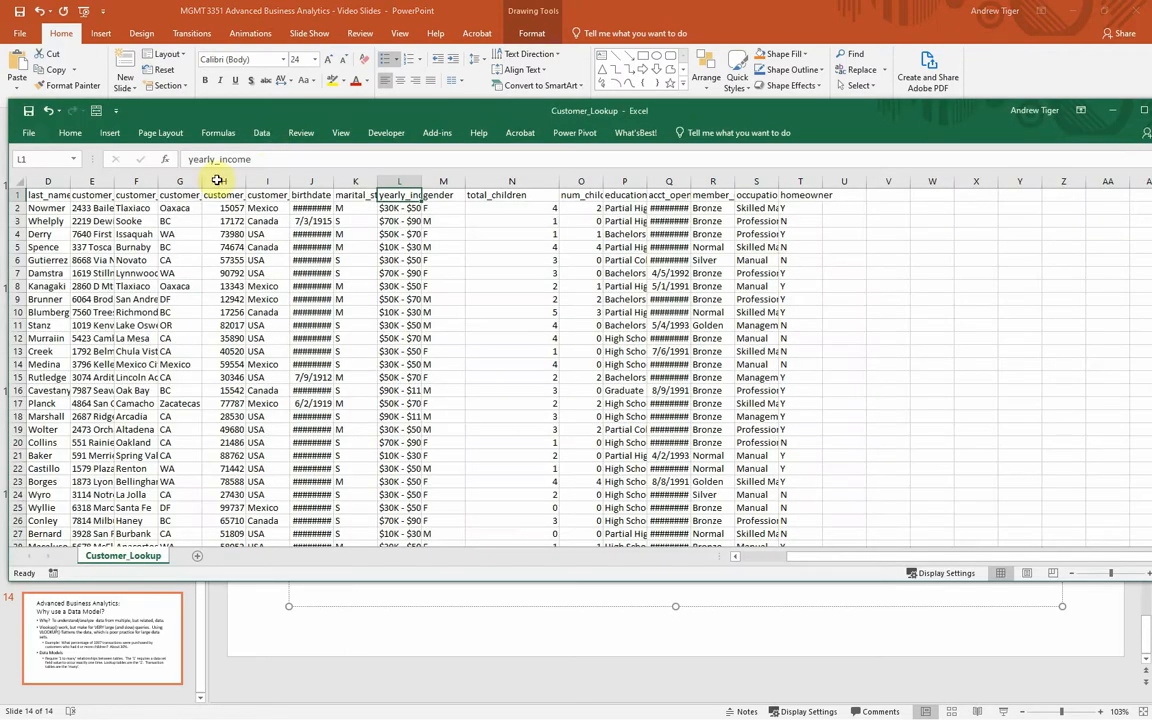
drag(283, 112, 323, 96)
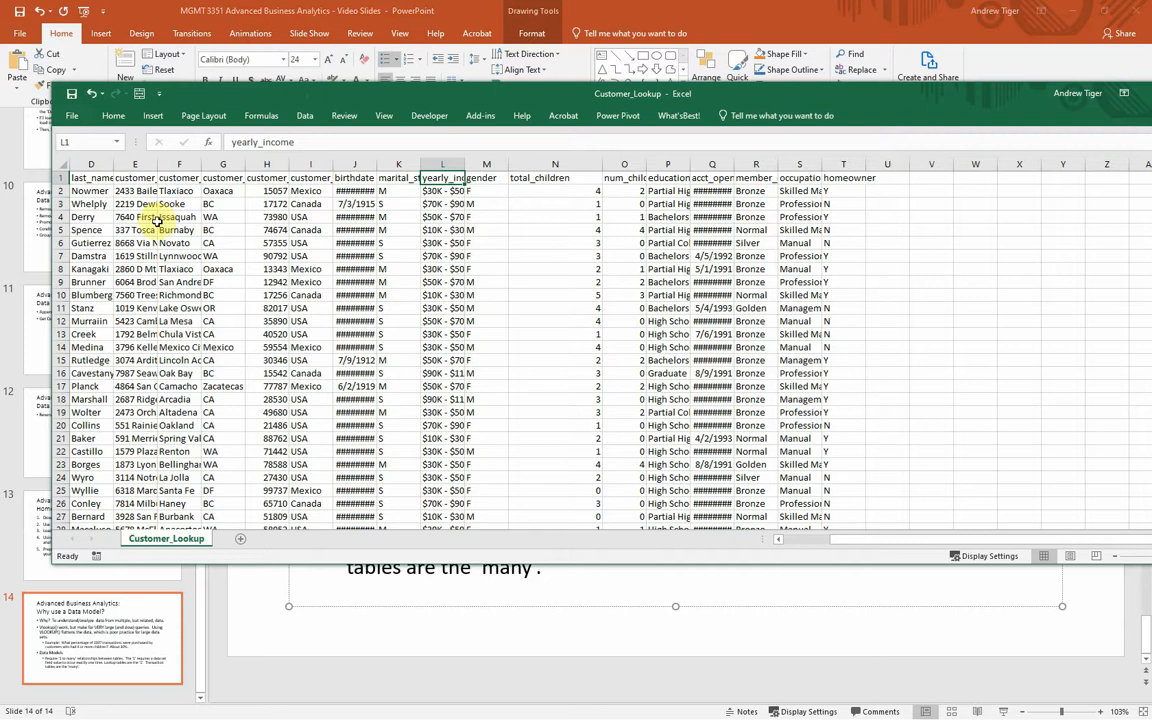
drag(913, 538, 689, 540)
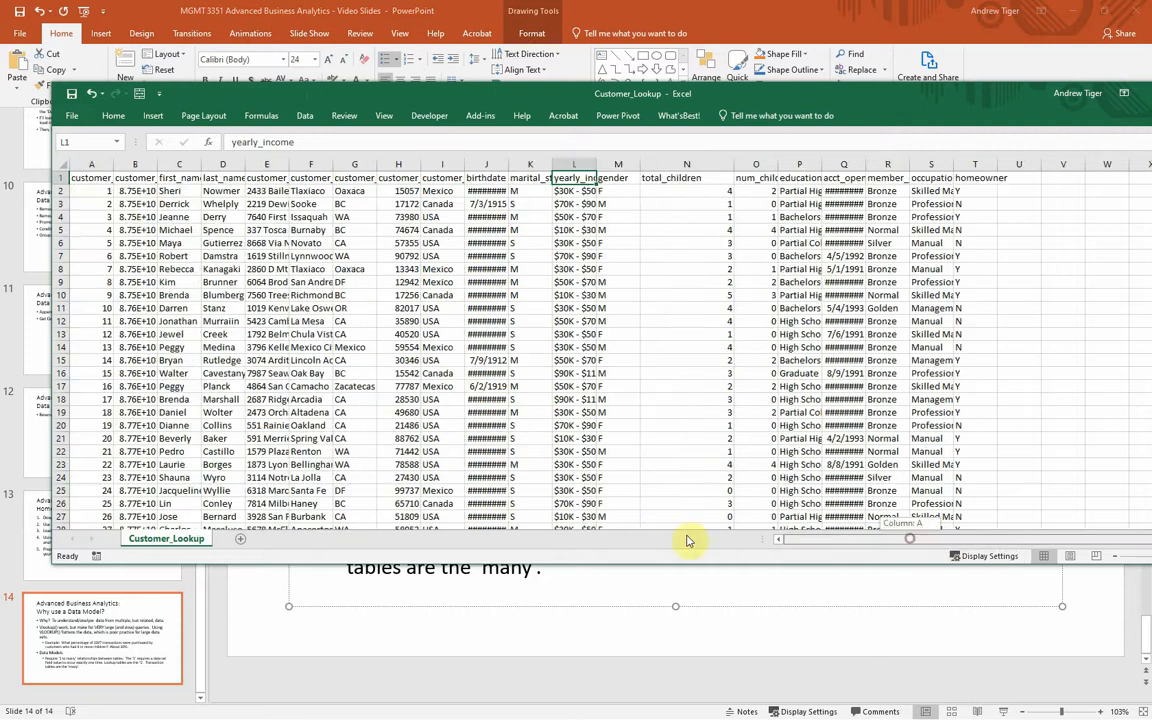
click(79, 281)
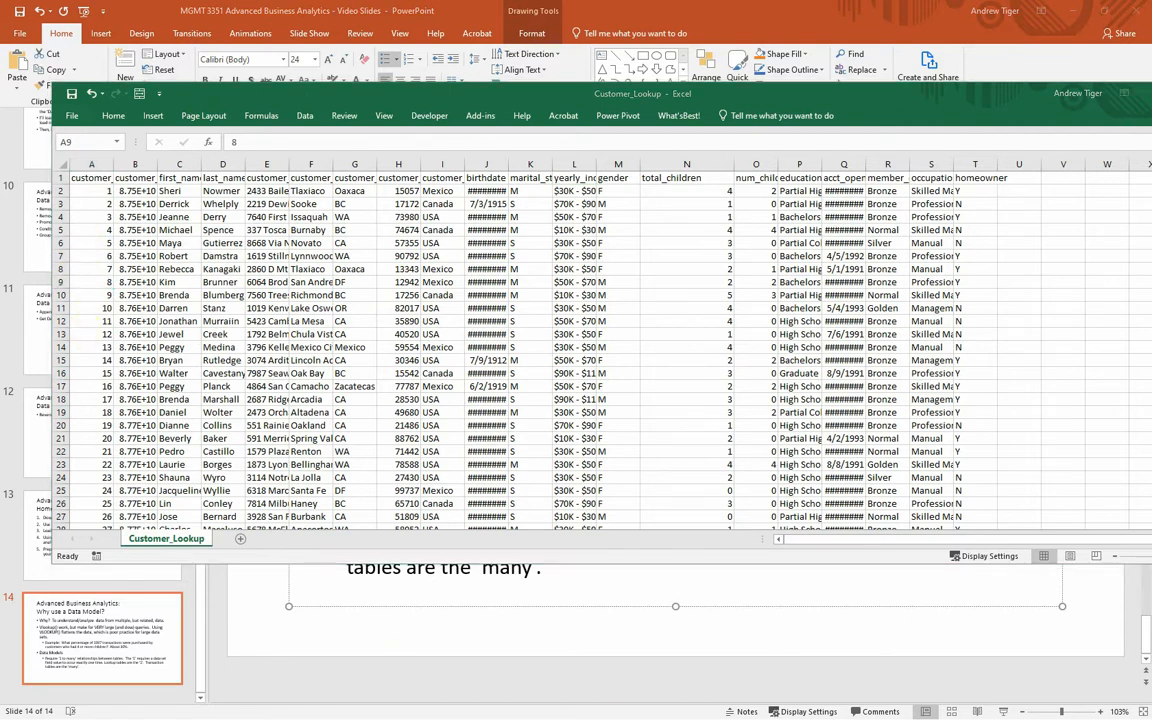
Step: In FoodMart_Transactions_1997, examine the repeated customer_id values in D2:D8 and the VLOOKUP formula in G2, and return to the PowerPoint slide
key(alt+Tab)
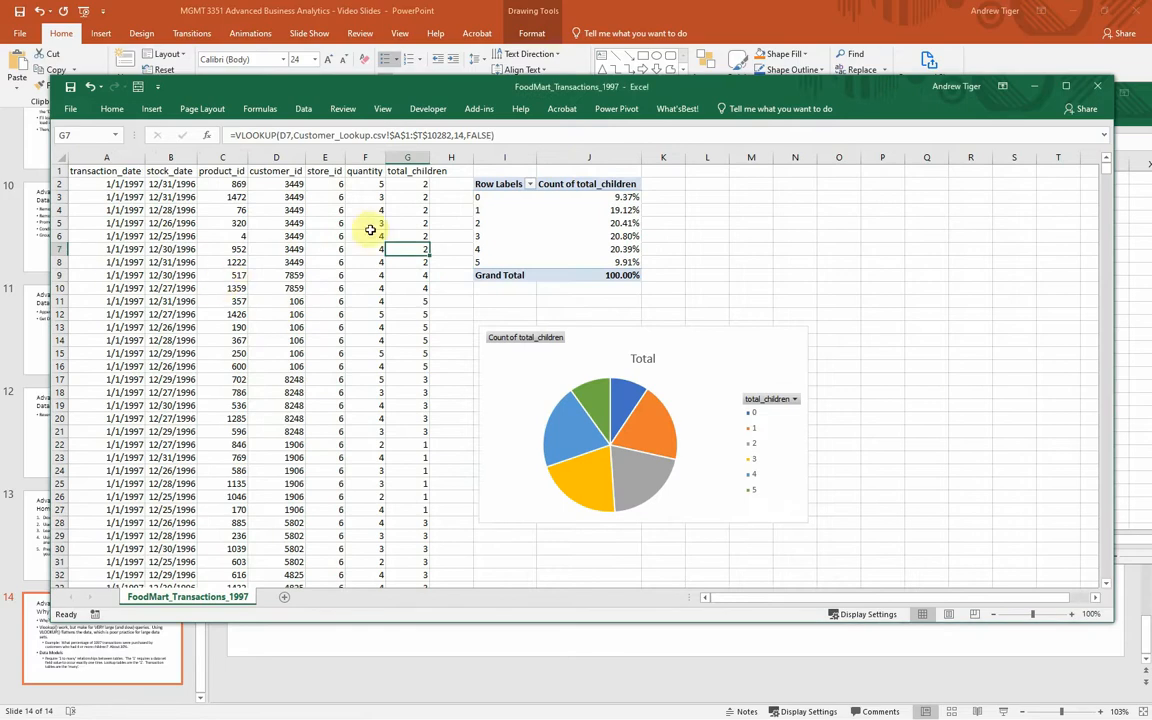
click(274, 157)
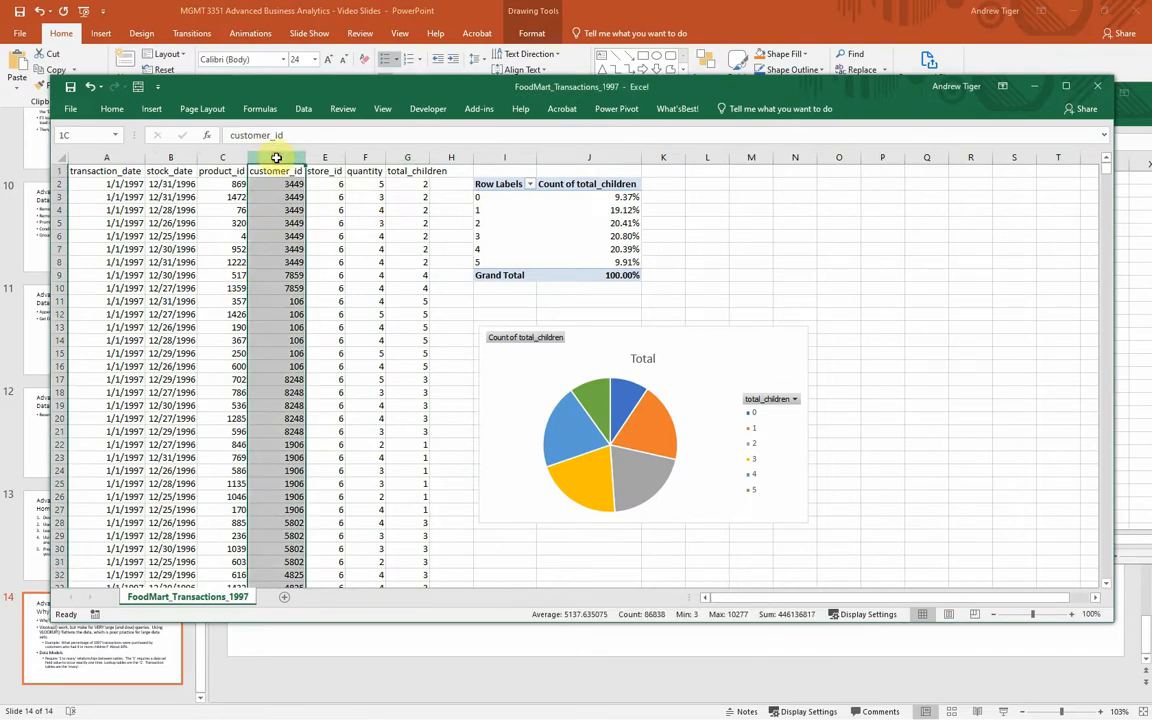
click(267, 188)
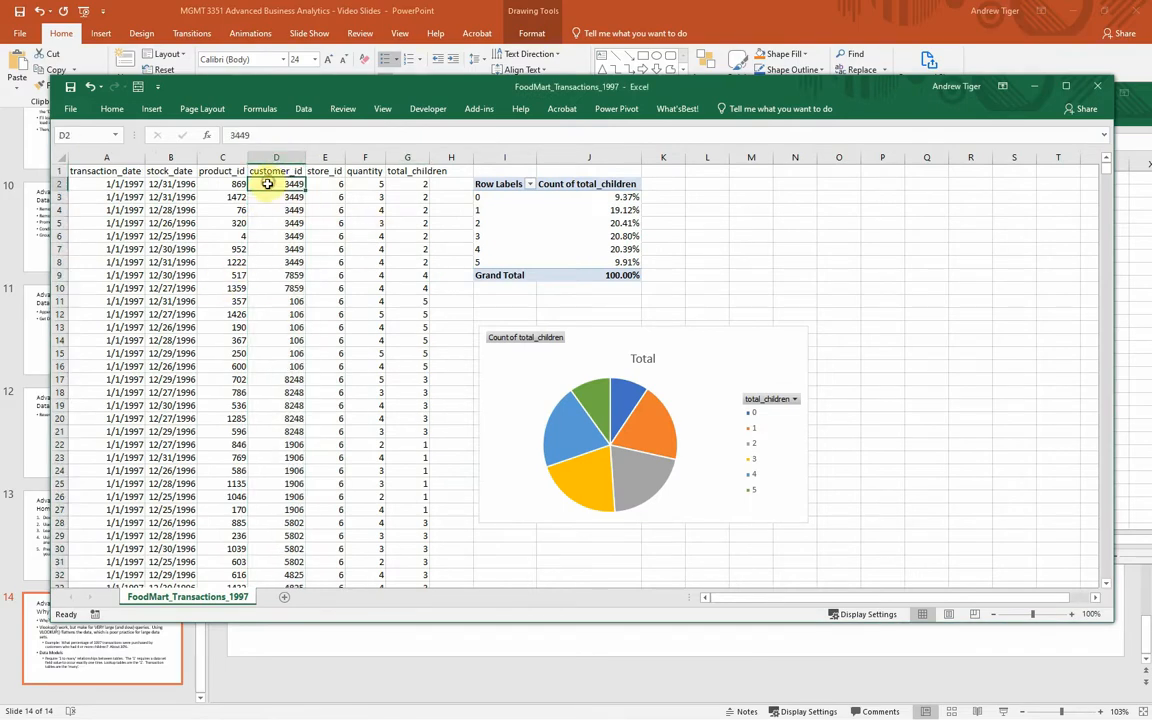
drag(267, 188, 260, 257)
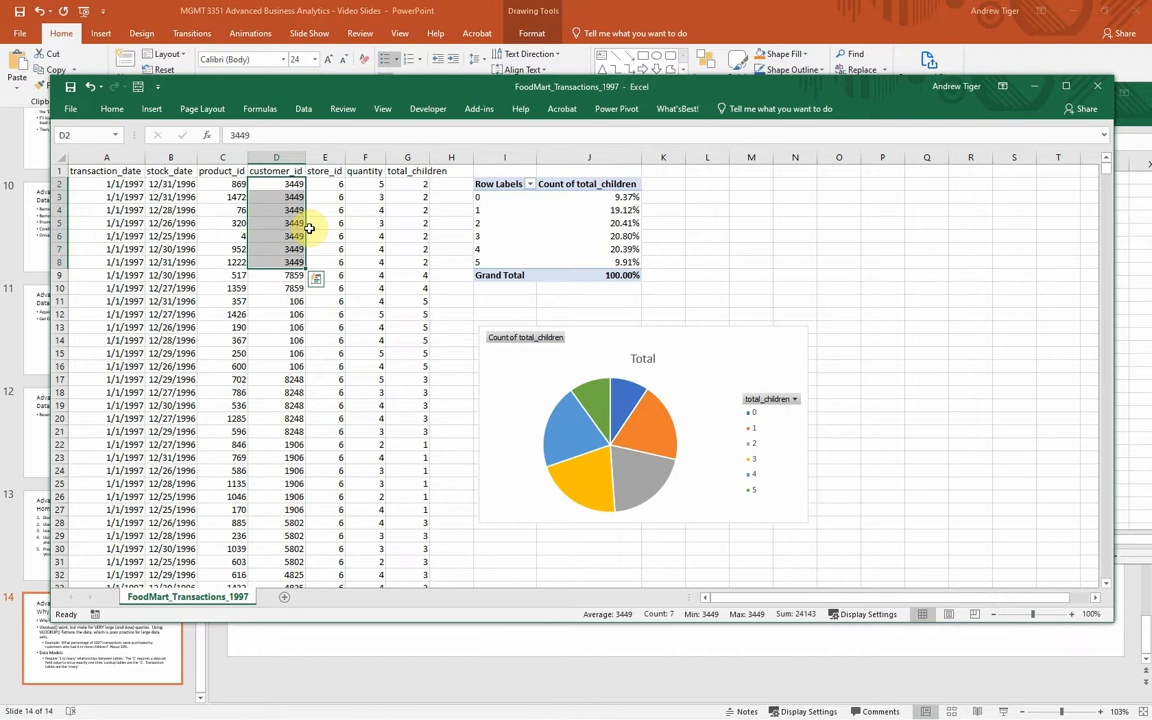
click(406, 186)
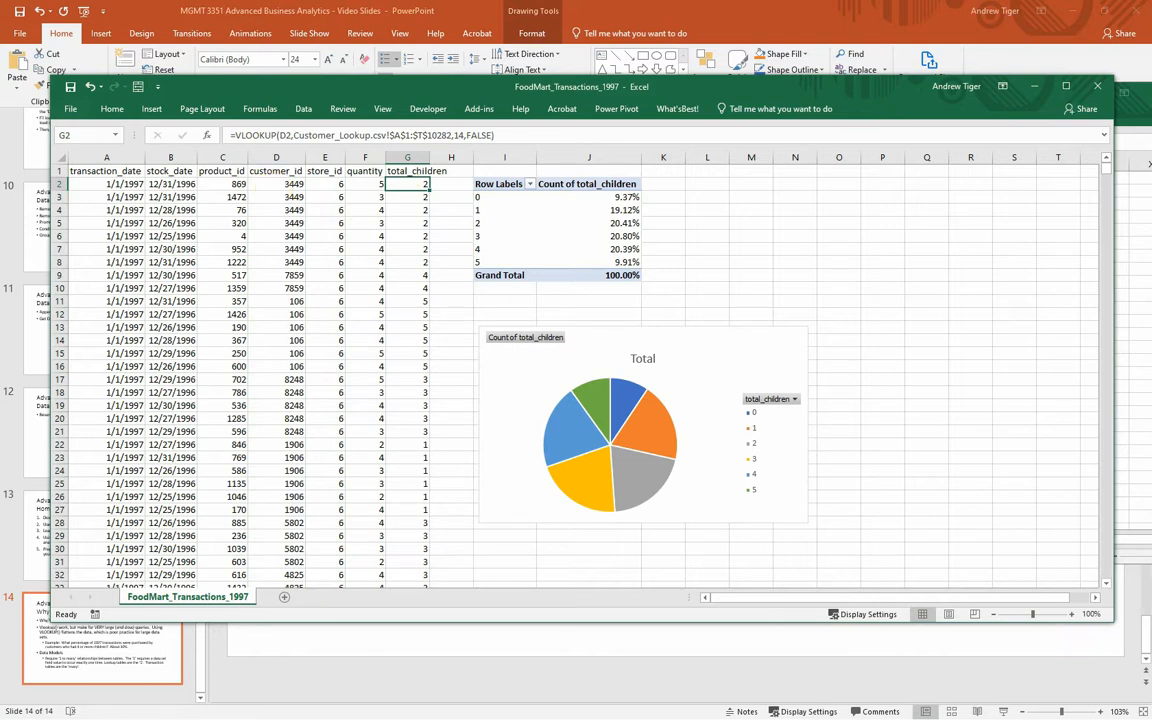
key(alt+Tab)
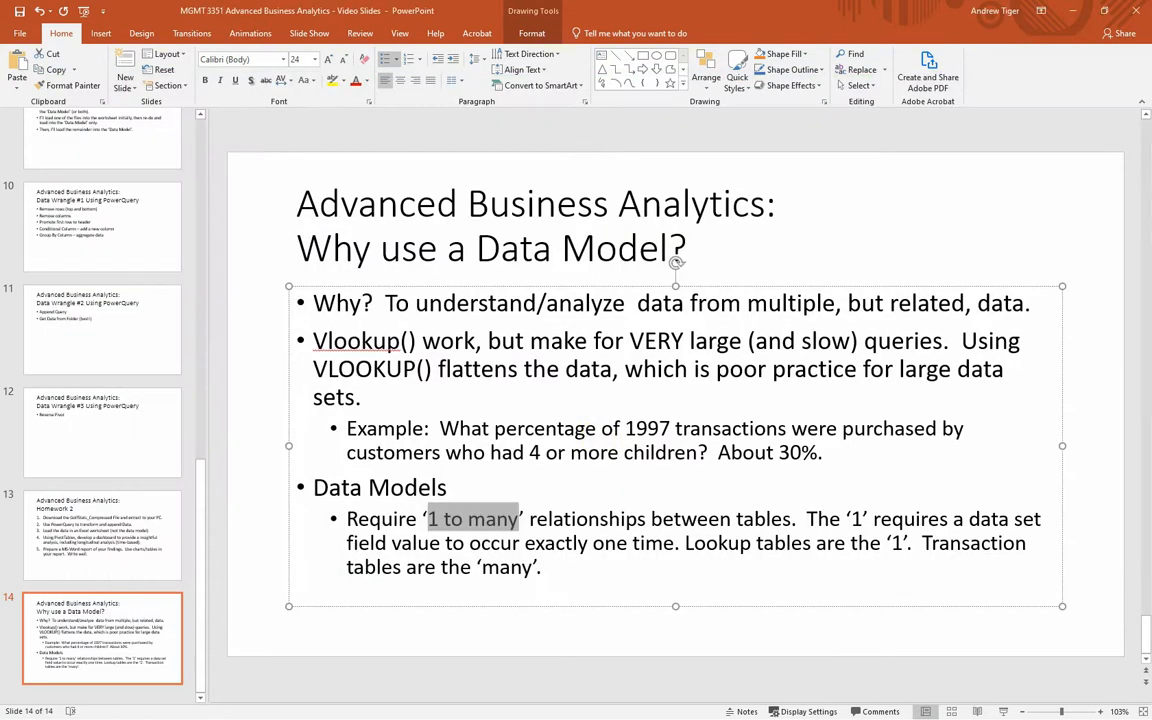